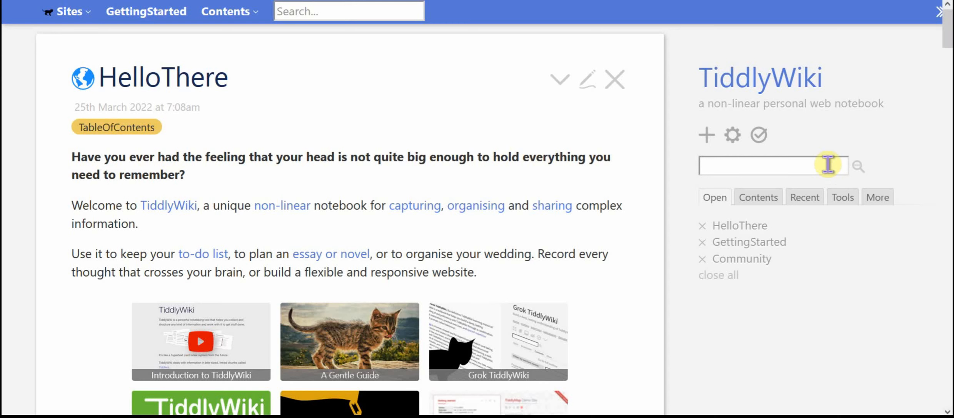
# Search the whole wiki for the contributor's surname using the basic search, and clear the query after viewing the matches
pyautogui.click(759, 167)
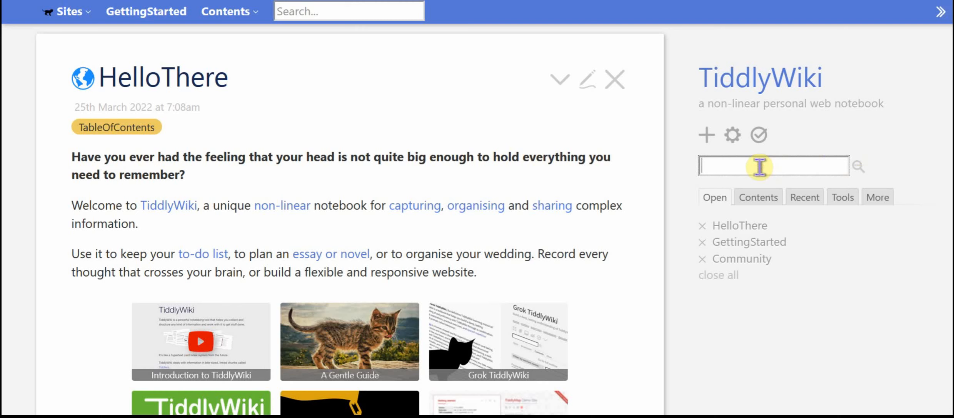
pyautogui.write('gifford')
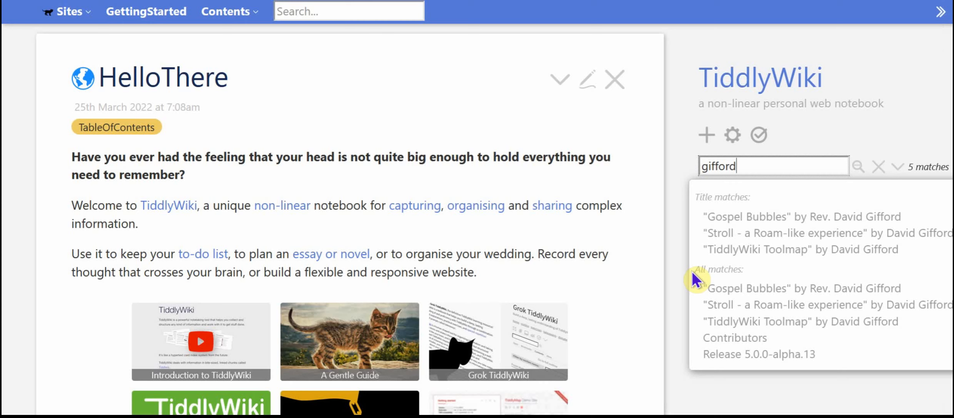
pyautogui.moveTo(749, 167); pyautogui.dragTo(673, 164)
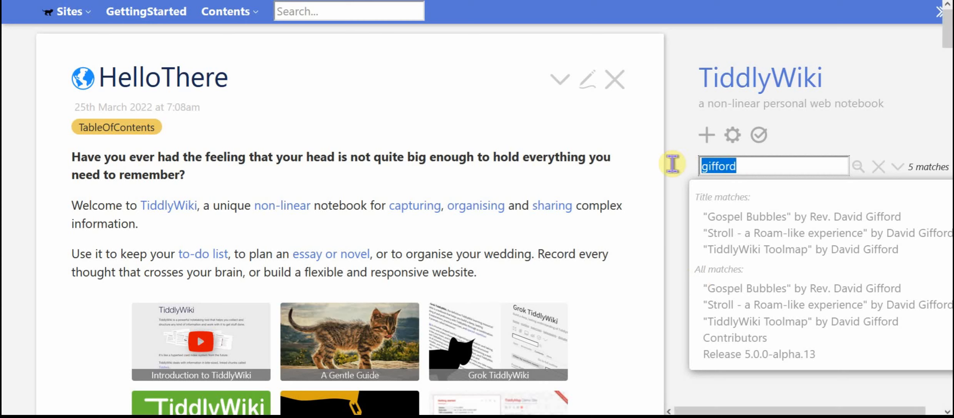
pyautogui.press('BackSpace')
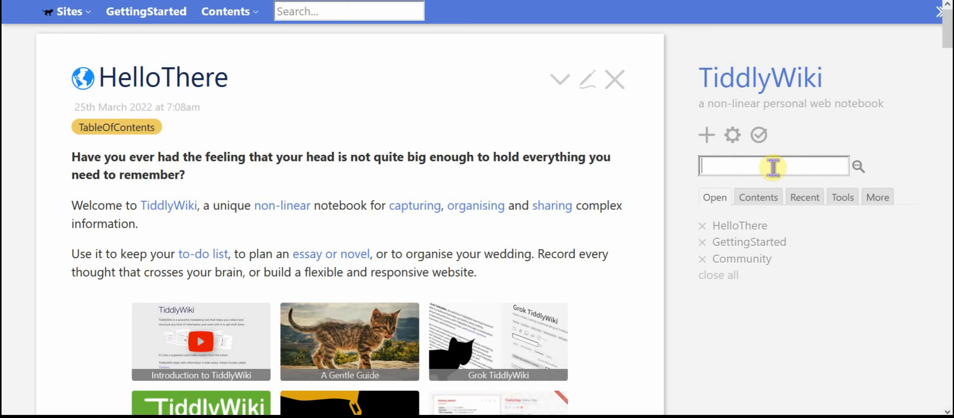
# Open the advanced search tiddler and highlight the $:/ prefix in its title
pyautogui.click(858, 167)
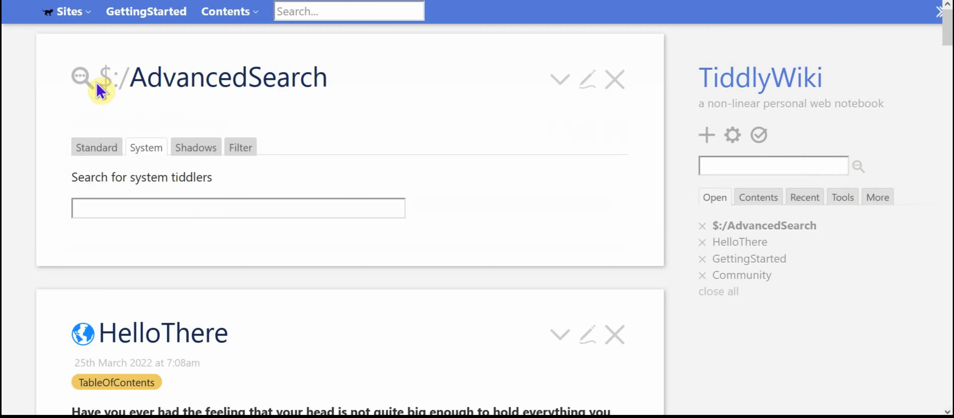
pyautogui.moveTo(102, 77); pyautogui.dragTo(129, 79)
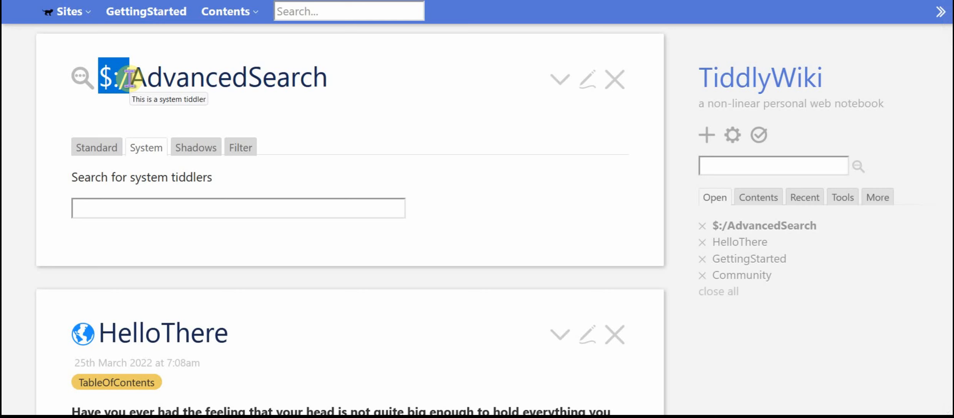
pyautogui.click(359, 102)
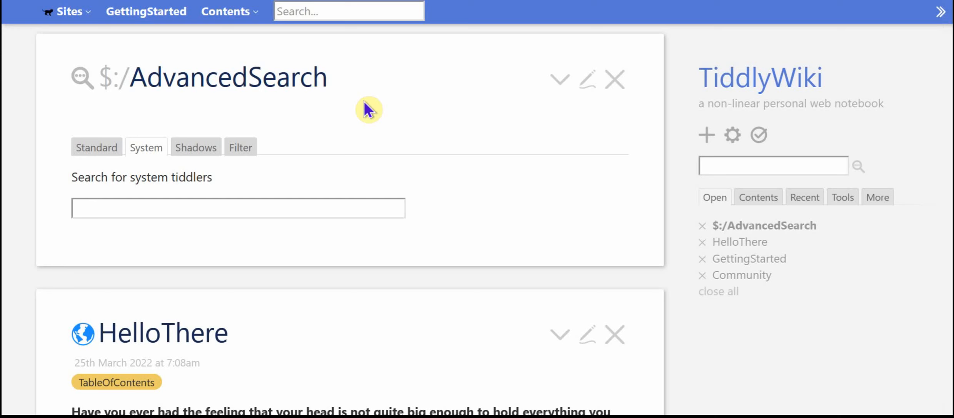
# Search the shadow tiddlers for "images" in the advanced search and clear the query
pyautogui.click(198, 149)
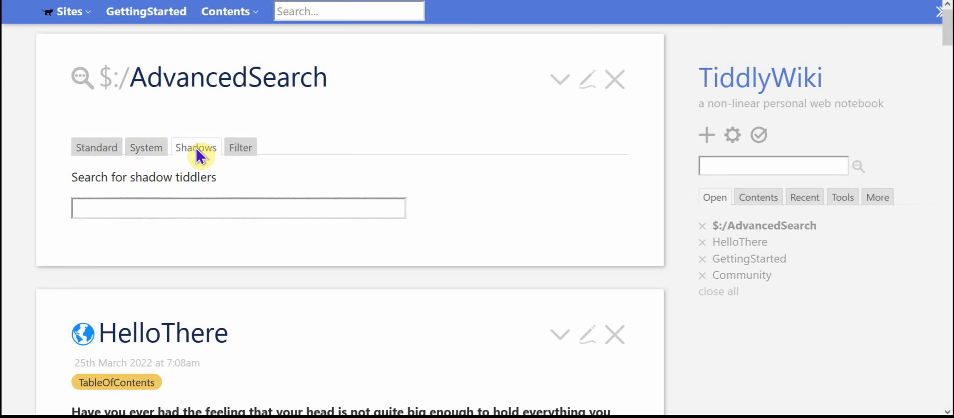
pyautogui.click(146, 150)
pyautogui.click(206, 151)
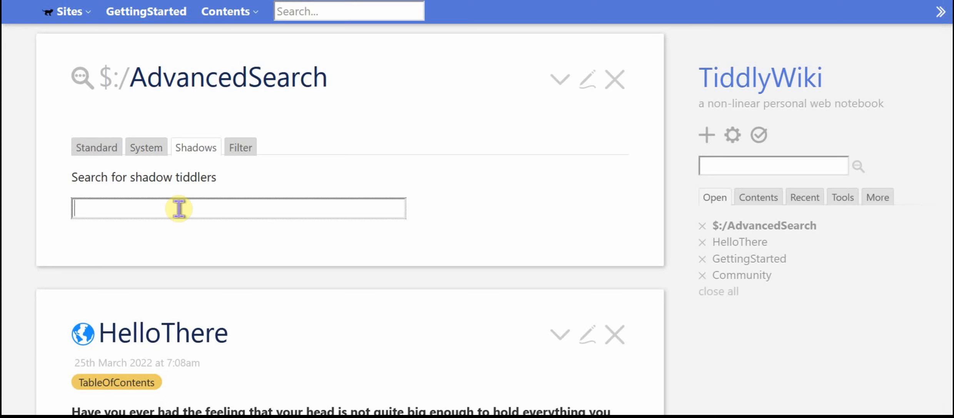
pyautogui.write('images')
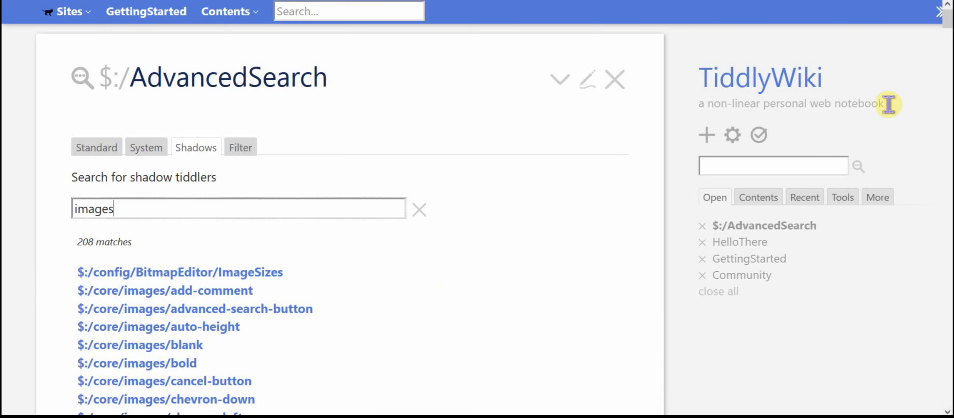
pyautogui.moveTo(947, 17)
pyautogui.mouseDown()
pyautogui.moveTo(949, 98)
pyautogui.moveTo(948, 21)
pyautogui.mouseUp()
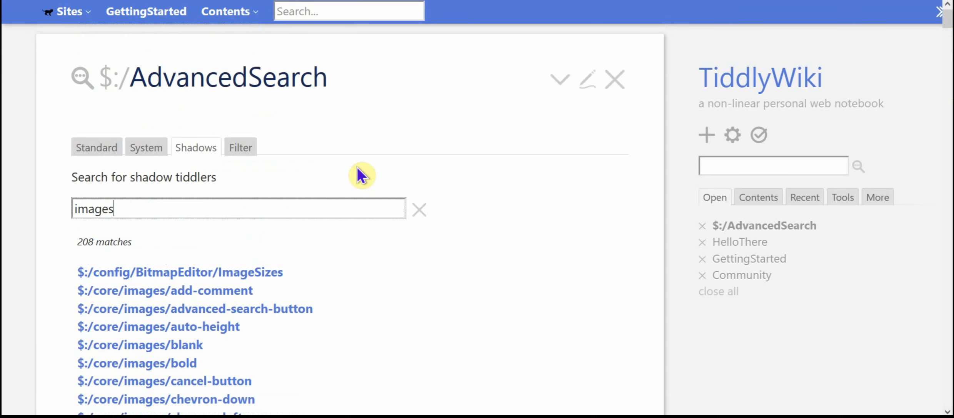
pyautogui.moveTo(120, 210); pyautogui.dragTo(47, 215)
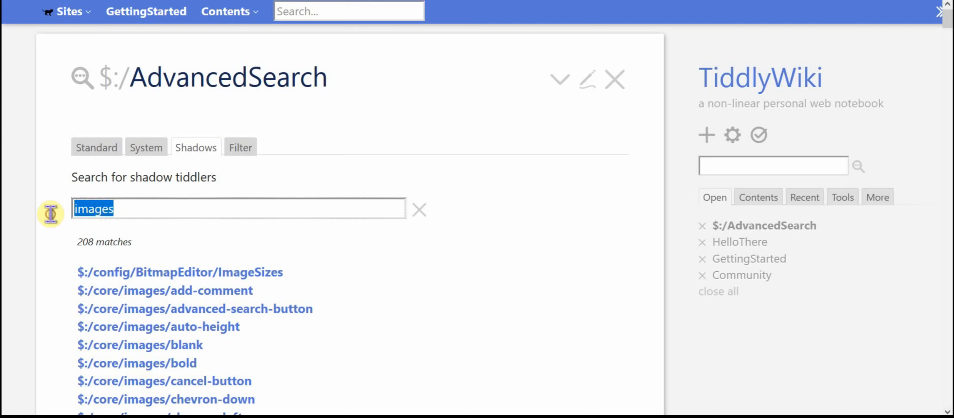
pyautogui.press('BackSpace')
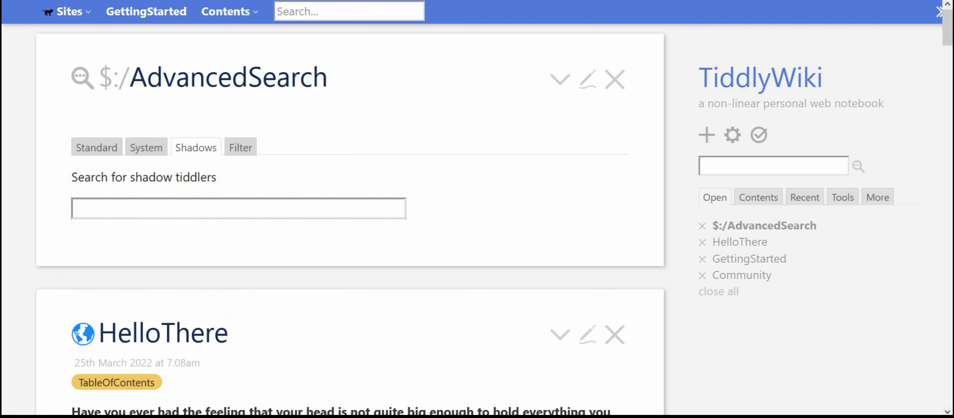
# Switch the advanced search to system tiddlers and highlight the $:/ prefix in the tiddler's title
pyautogui.click(151, 149)
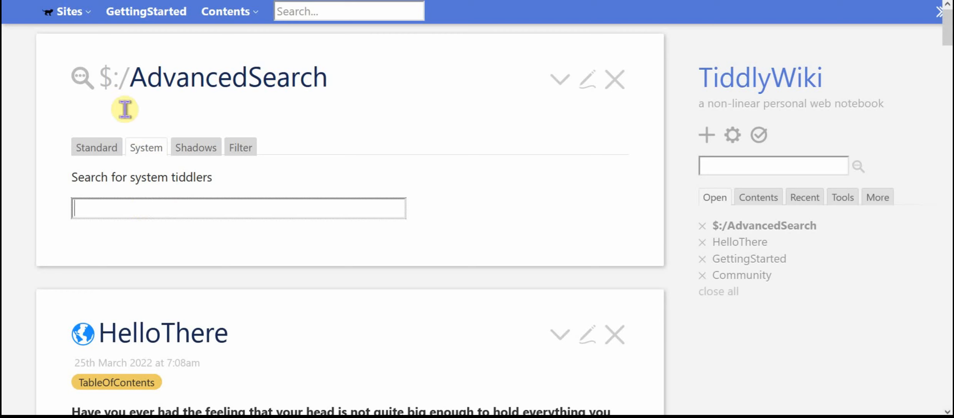
pyautogui.click(99, 77)
pyautogui.moveTo(100, 77); pyautogui.dragTo(128, 79)
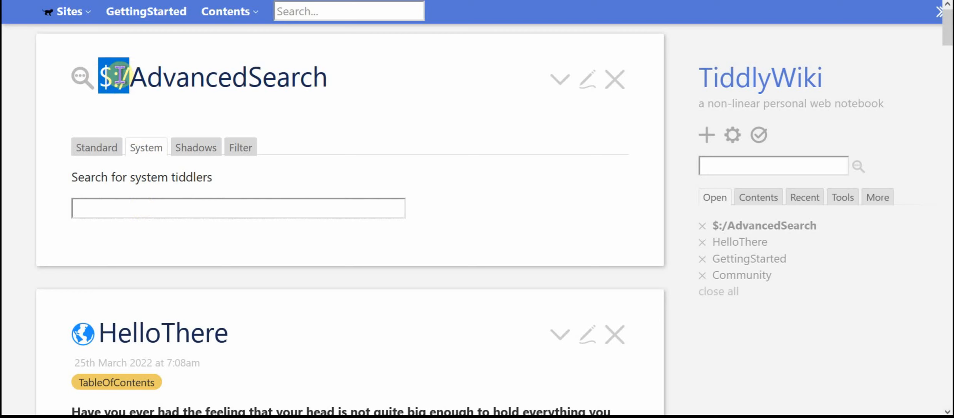
pyautogui.click(195, 108)
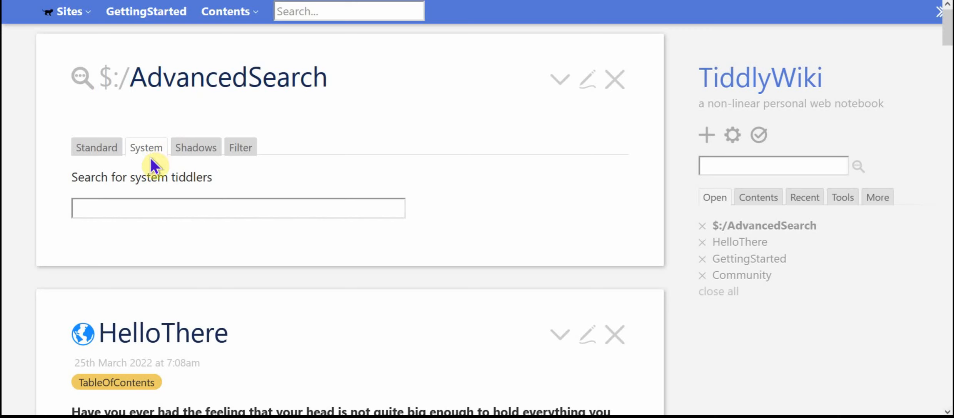
# Search the system tiddlers for "plugin" and clear the query
pyautogui.click(149, 213)
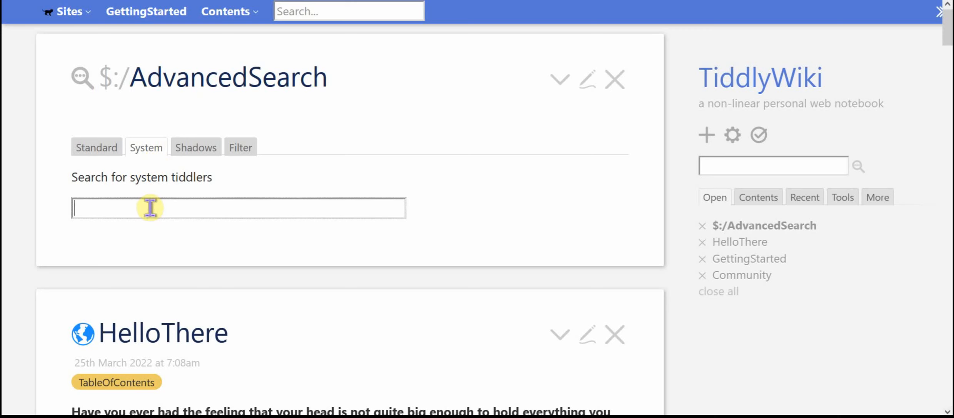
pyautogui.write('plgu')
pyautogui.press('BackSpace')
pyautogui.press('BackSpace')
pyautogui.write('u')
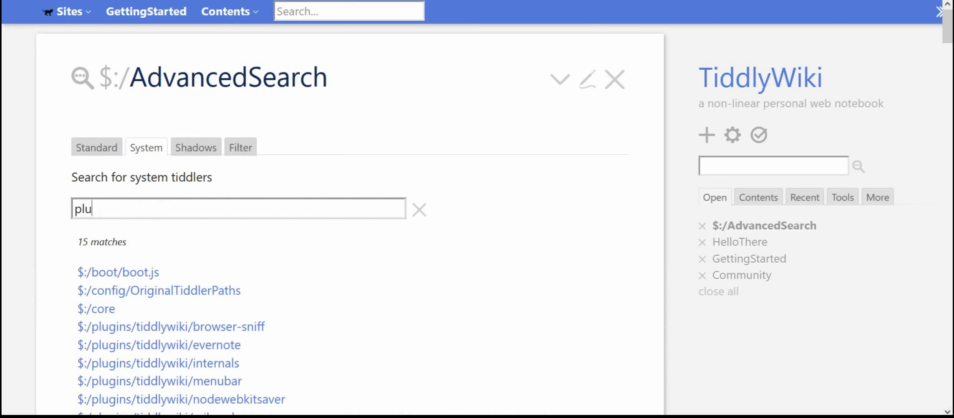
pyautogui.write('gin')
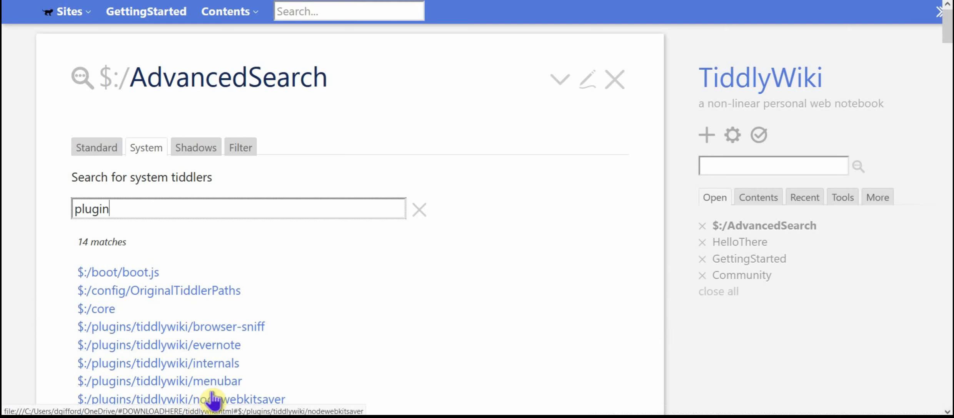
pyautogui.doubleClick(132, 206)
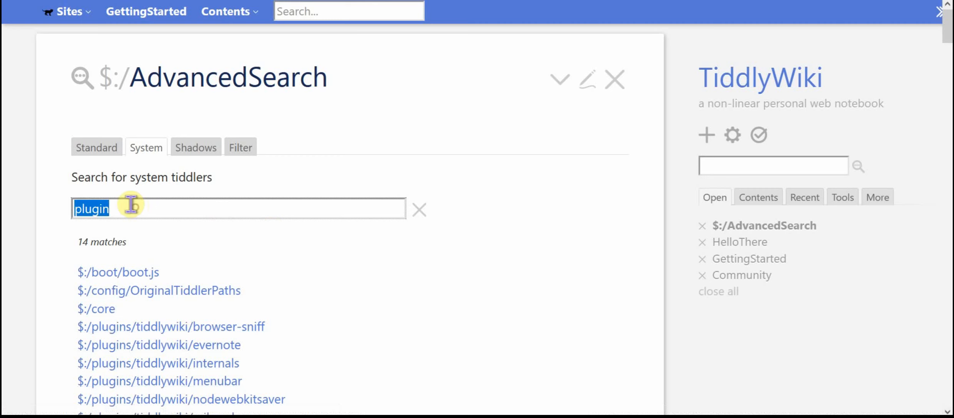
pyautogui.press('BackSpace')
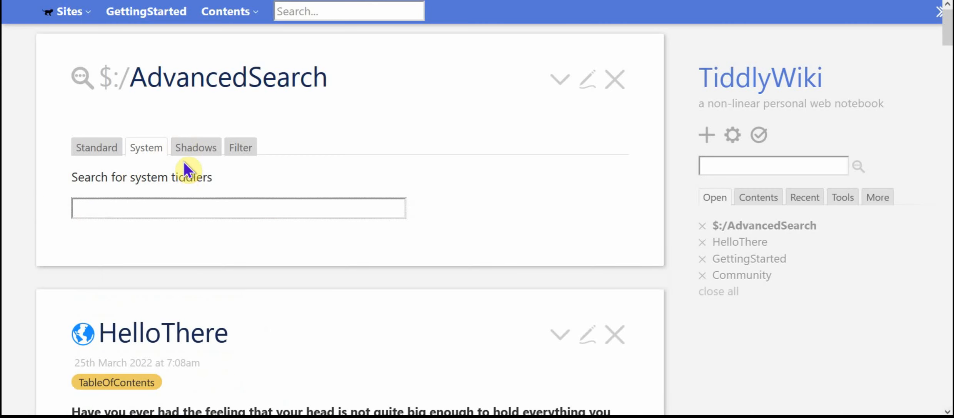
# Search the standard tiddlers for the contributor's surname in the advanced search and clear the query
pyautogui.click(99, 151)
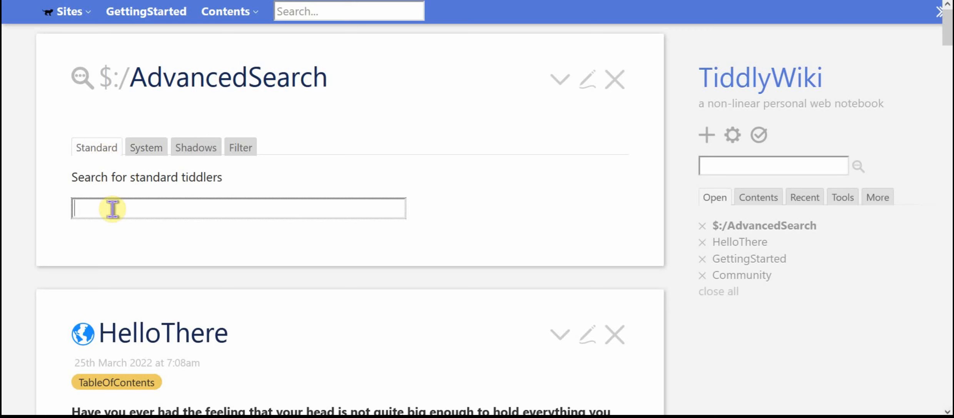
pyautogui.write('gif')
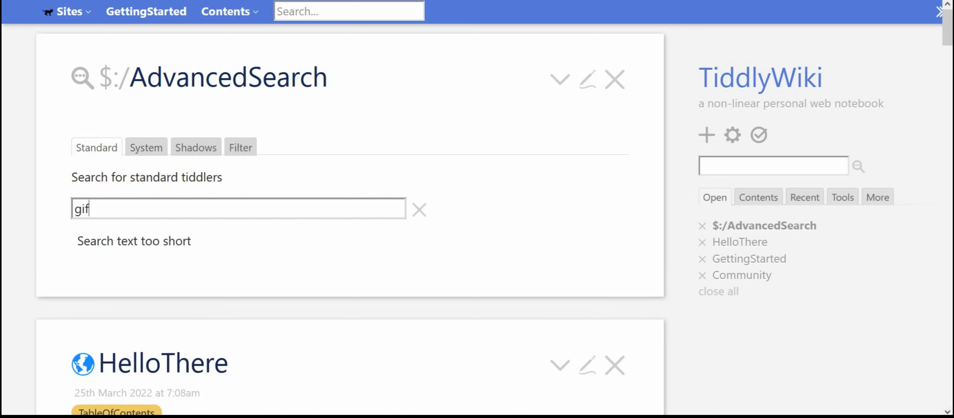
pyautogui.write('ford')
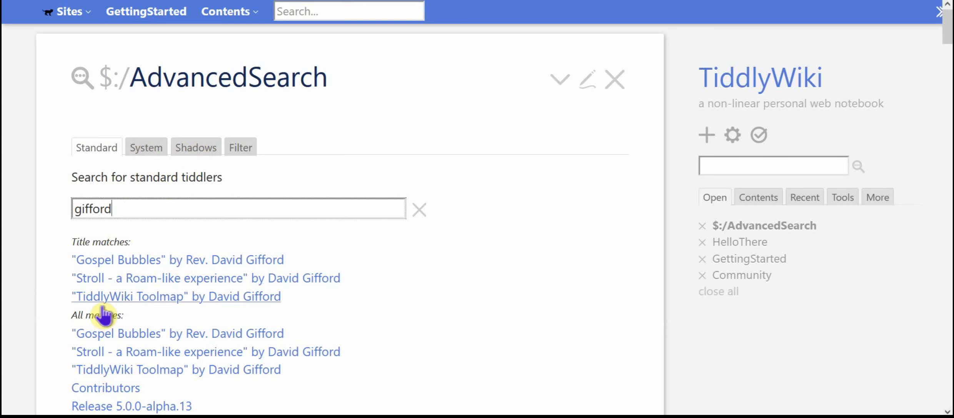
pyautogui.moveTo(150, 208); pyautogui.dragTo(47, 204)
pyautogui.press('BackSpace')
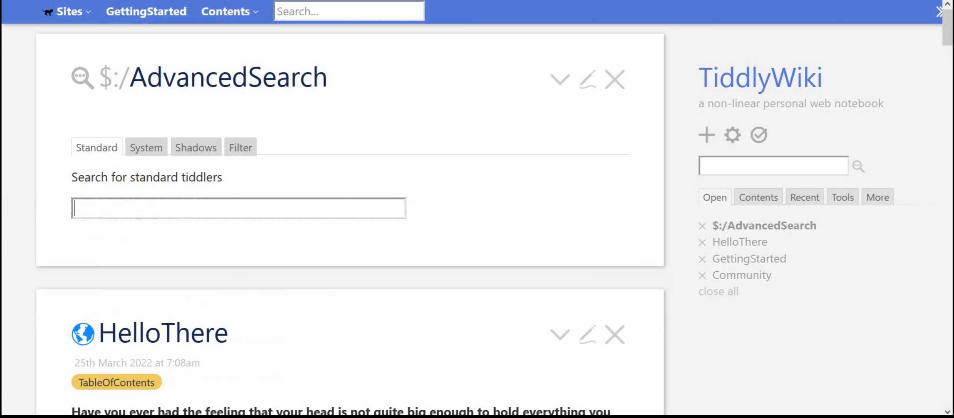
# List the orphan tiddlers with the preset filter in the advanced search's filter mode
pyautogui.click(147, 152)
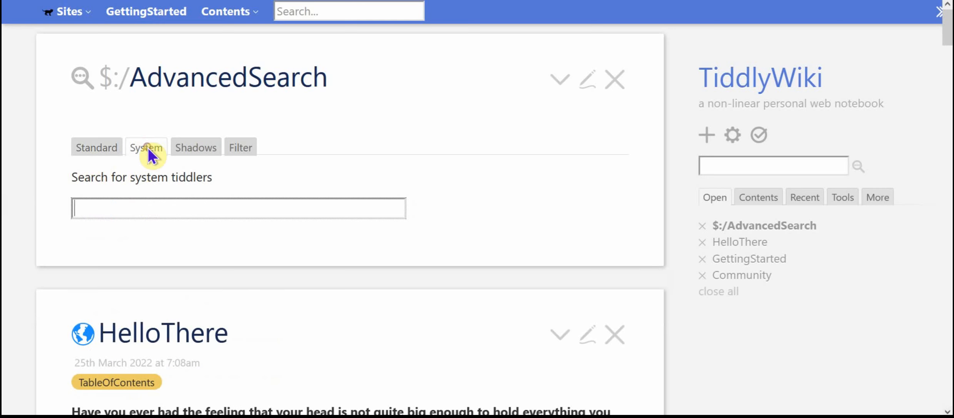
pyautogui.click(208, 148)
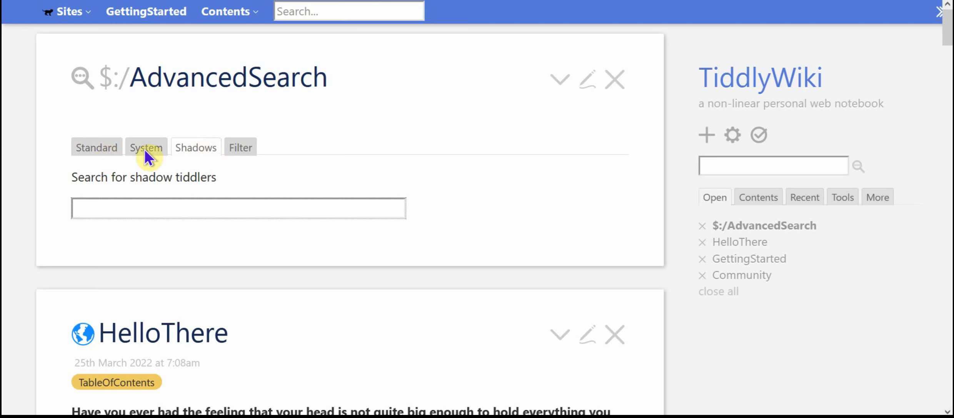
pyautogui.click(239, 149)
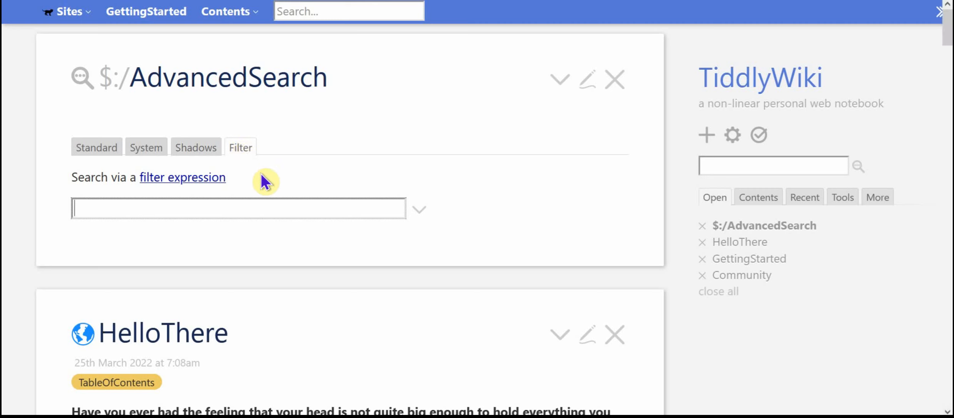
pyautogui.click(418, 211)
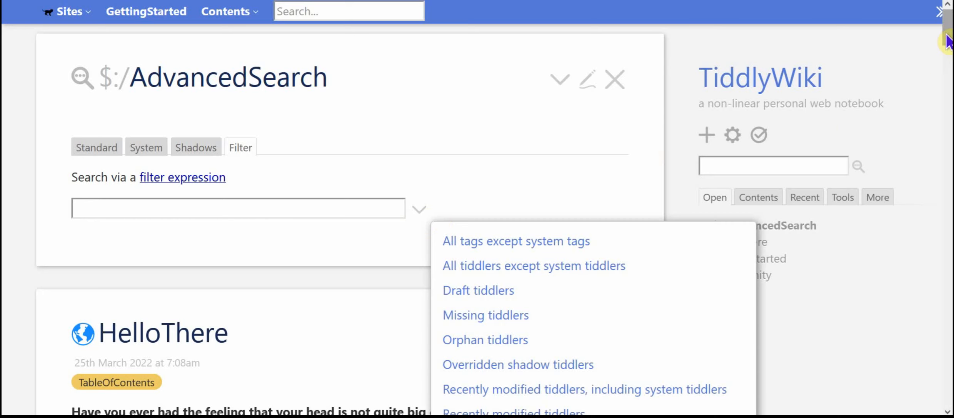
pyautogui.moveTo(948, 37); pyautogui.dragTo(949, 54)
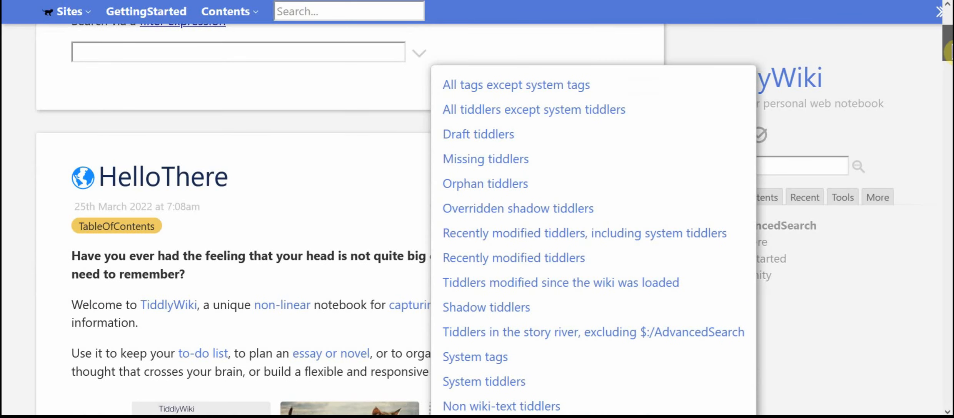
pyautogui.moveTo(949, 50); pyautogui.dragTo(949, 52)
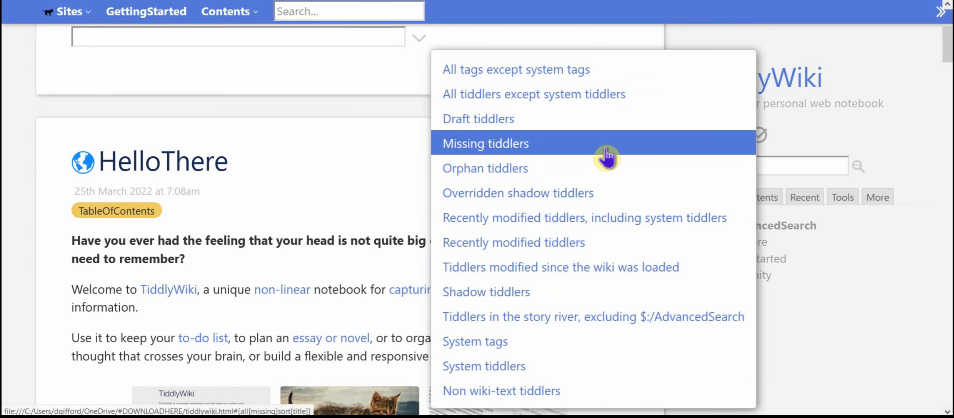
pyautogui.click(507, 175)
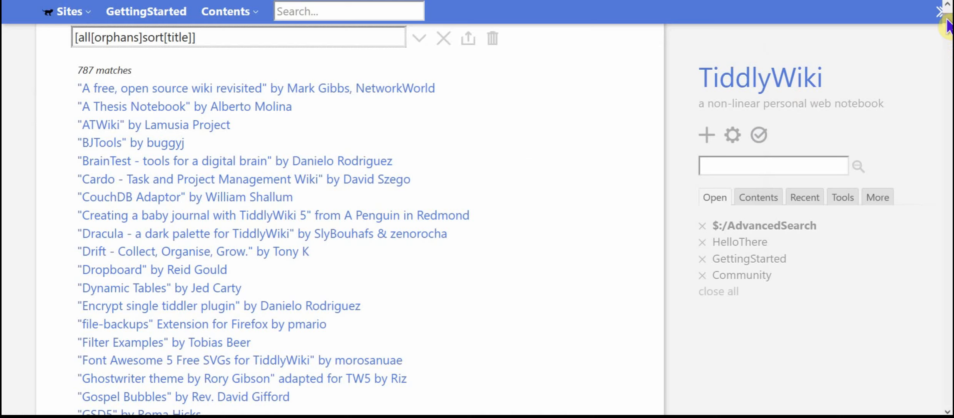
pyautogui.scroll(5, 947, 25)
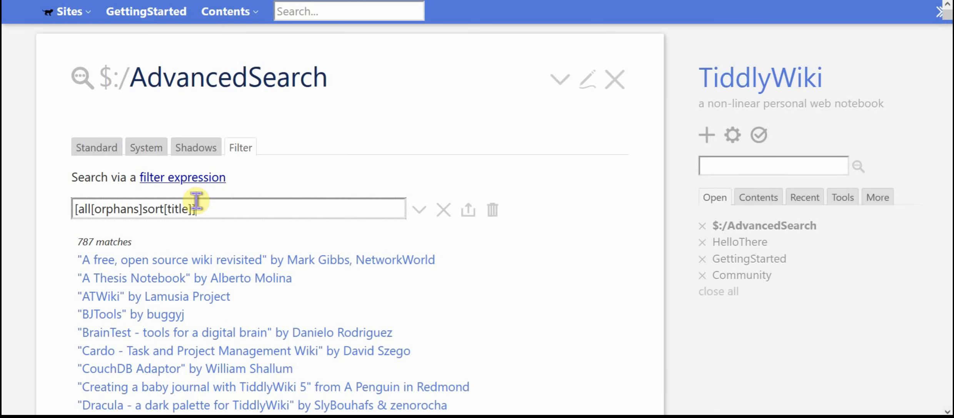
# Clear the orphan filter expression and list the missing tiddlers with the preset filter
pyautogui.tripleClick(148, 208)
pyautogui.click(215, 208)
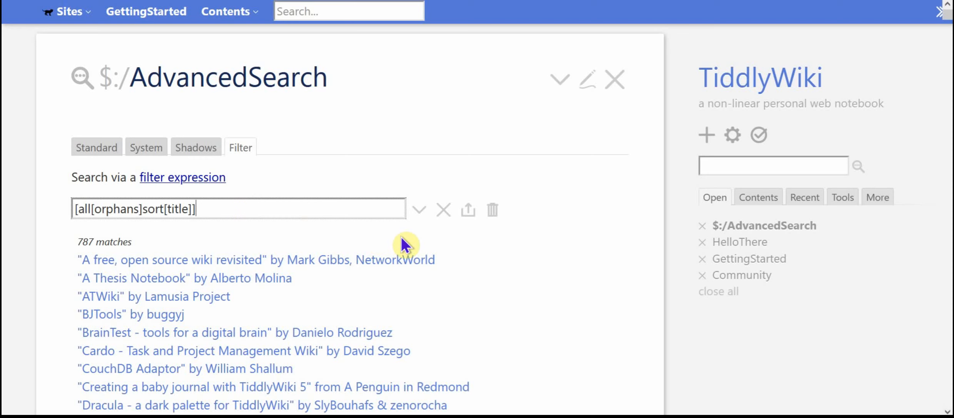
pyautogui.click(444, 210)
pyautogui.click(419, 211)
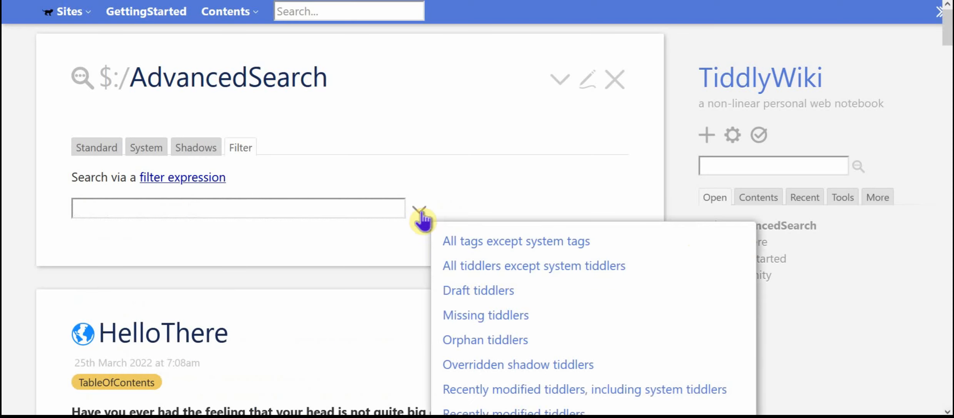
pyautogui.click(550, 319)
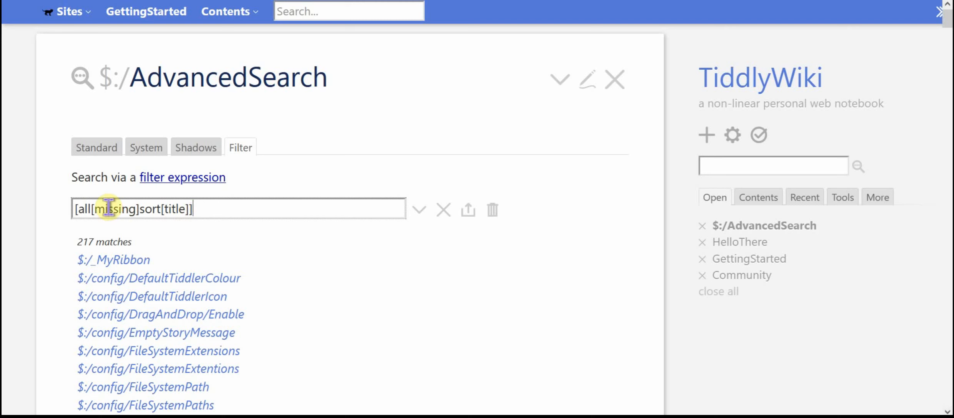
# Clear the missing-tiddlers filter and list the non wiki-text tiddlers with the preset filter
pyautogui.click(444, 216)
pyautogui.click(418, 211)
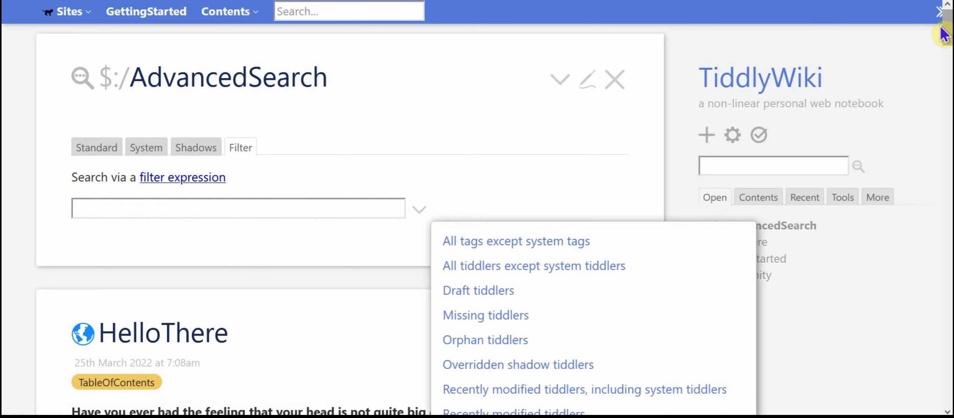
pyautogui.moveTo(944, 34); pyautogui.dragTo(950, 62)
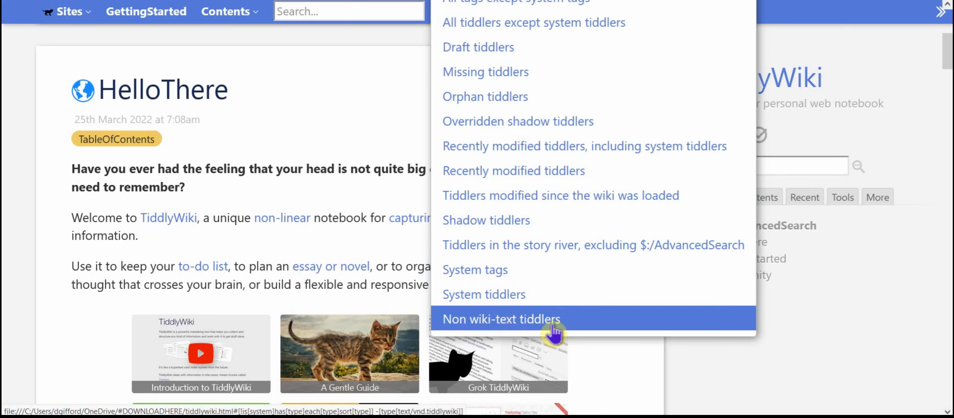
pyautogui.click(570, 323)
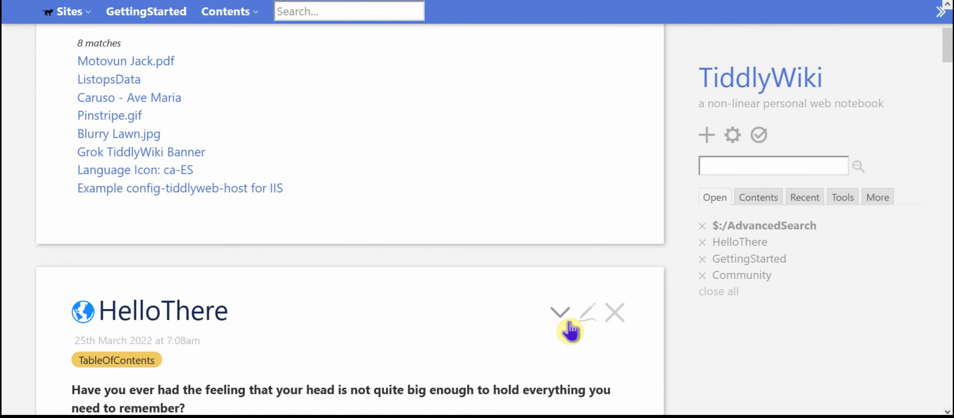
pyautogui.moveTo(946, 49); pyautogui.dragTo(947, 30)
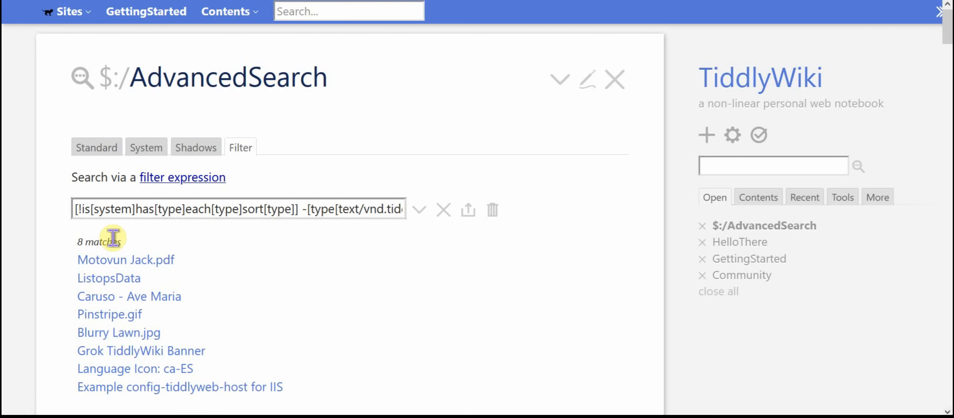
# Replace the whole filter expression with [tag[TableOfContents]]
pyautogui.moveTo(76, 211); pyautogui.dragTo(442, 215)
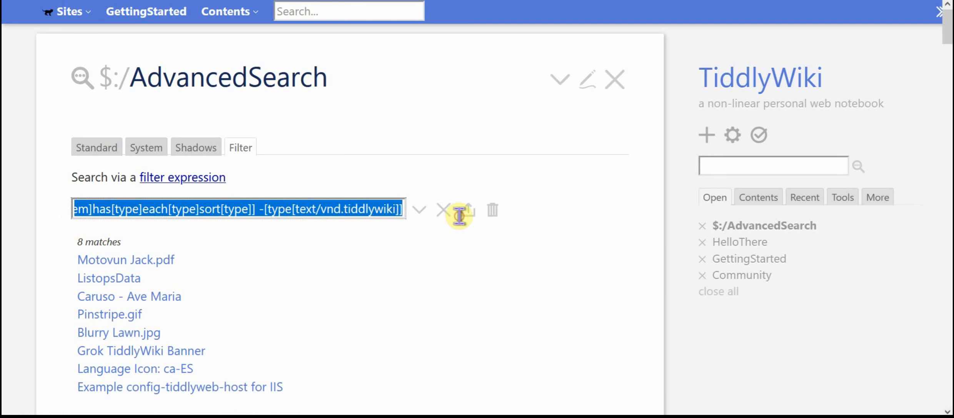
pyautogui.press('Delete')
pyautogui.write('[t')
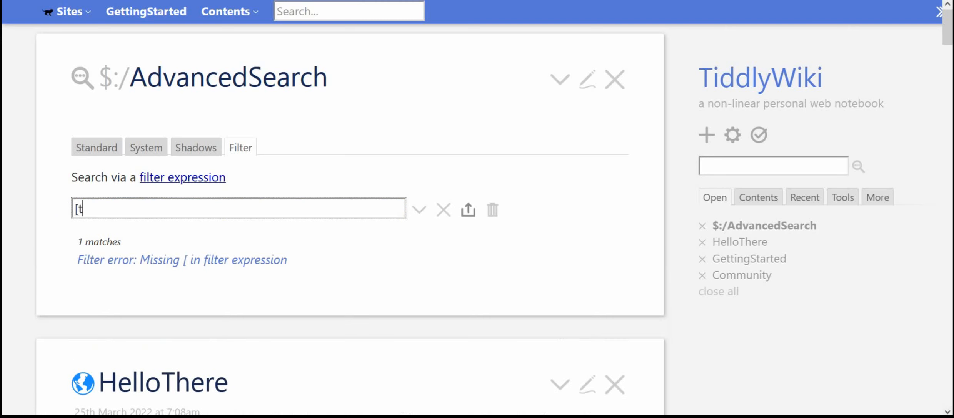
pyautogui.write('ag[Tabel')
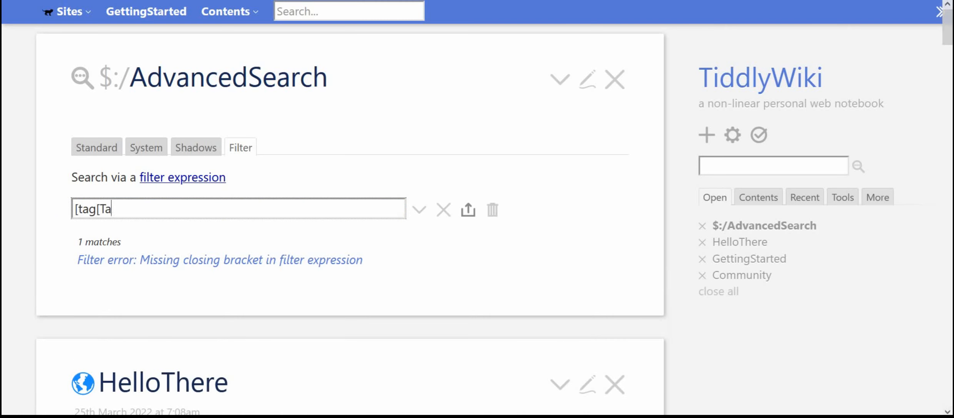
pyautogui.press('BackSpace')
pyautogui.write('l')
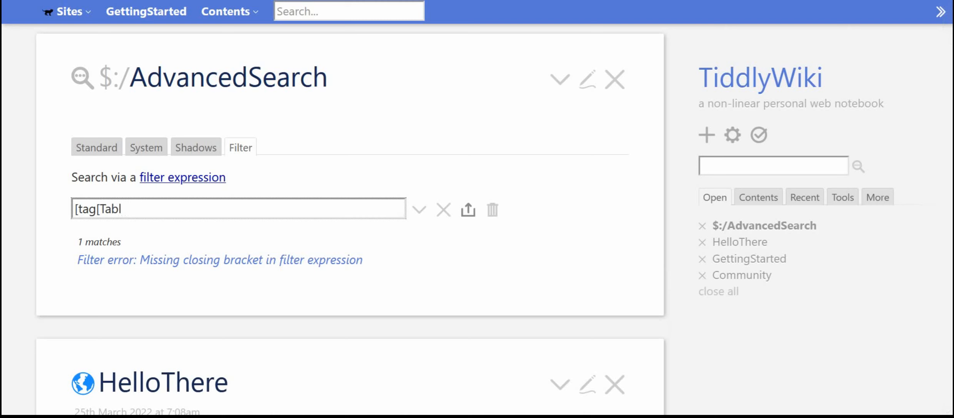
pyautogui.write('eOfContents]]')
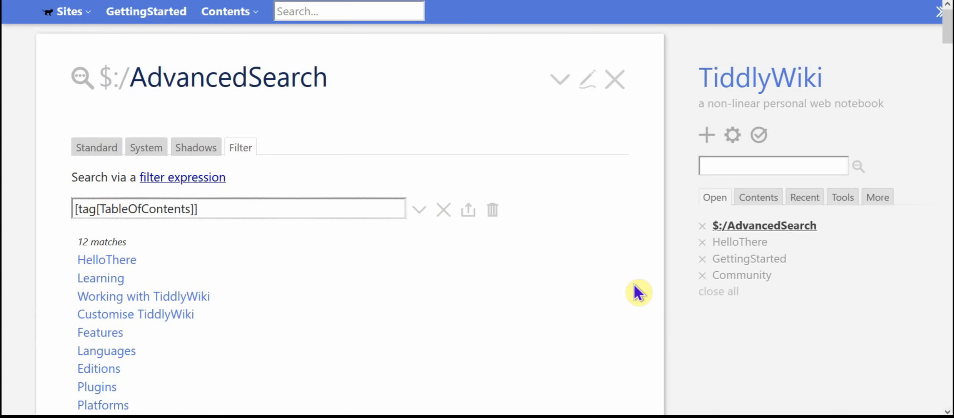
# Sort the TableOfContents matches alphabetically by extending the filter expression to [tag[TableOfContents]sort[title]]
pyautogui.moveTo(949, 34); pyautogui.dragTo(948, 47)
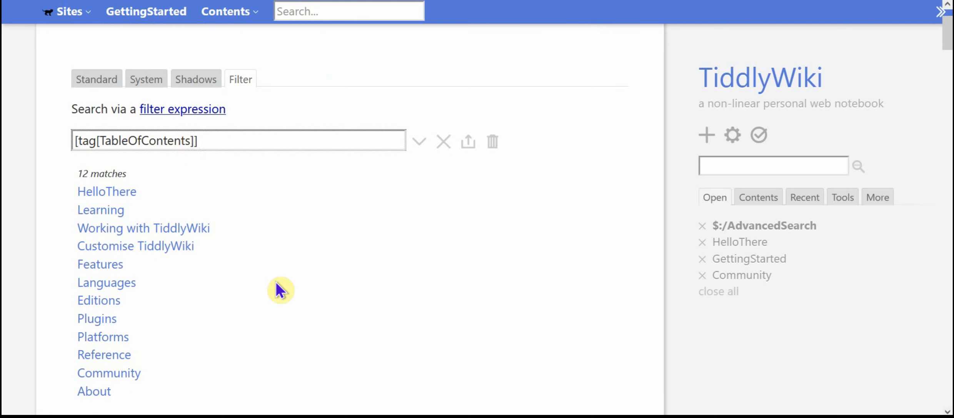
pyautogui.write('sort[title]')
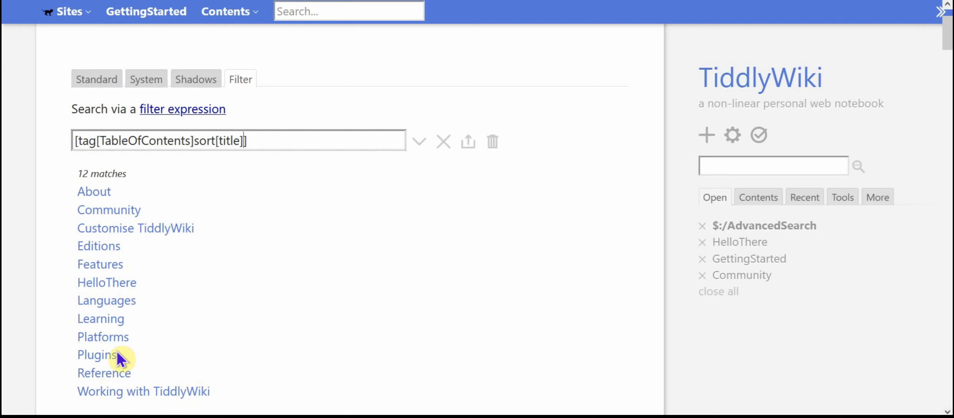
pyautogui.click(228, 301)
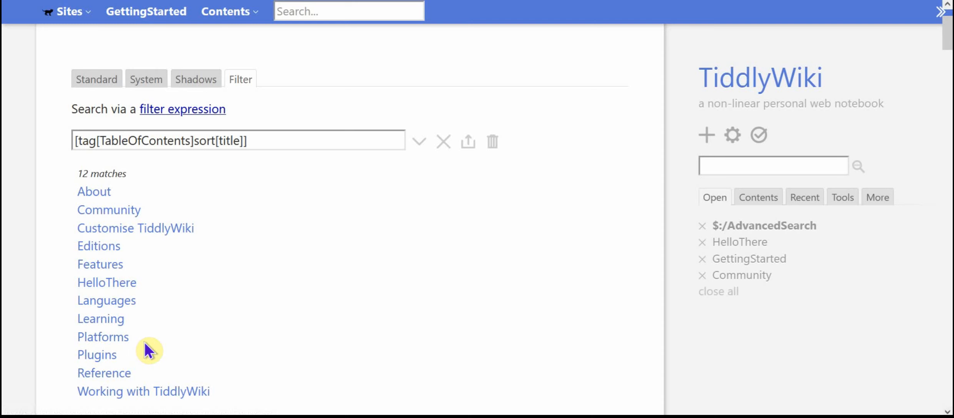
# Export the filtered tiddlers as a JSON file and dismiss the browser's download list
pyautogui.click(468, 152)
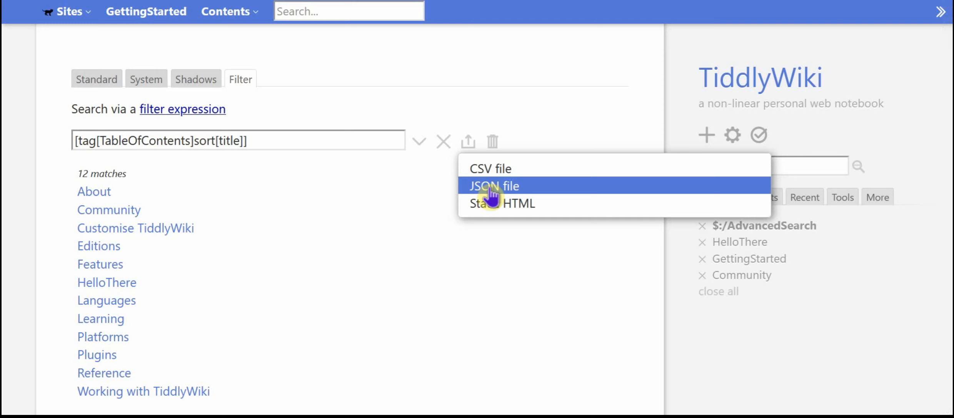
pyautogui.click(490, 188)
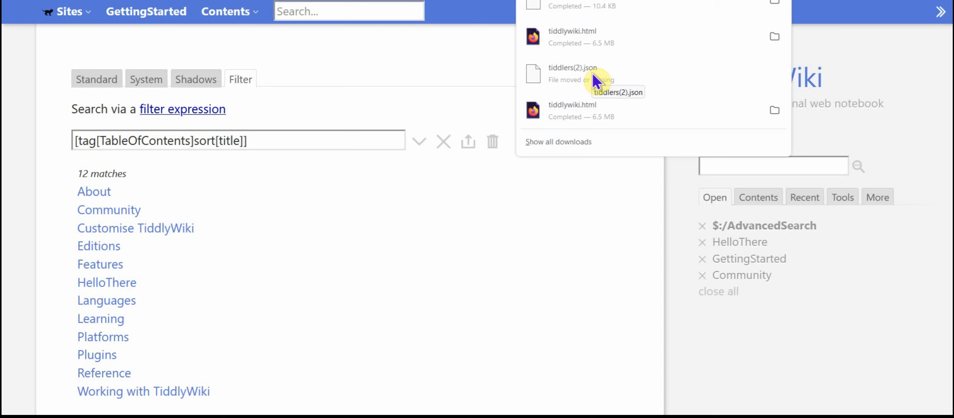
pyautogui.click(376, 182)
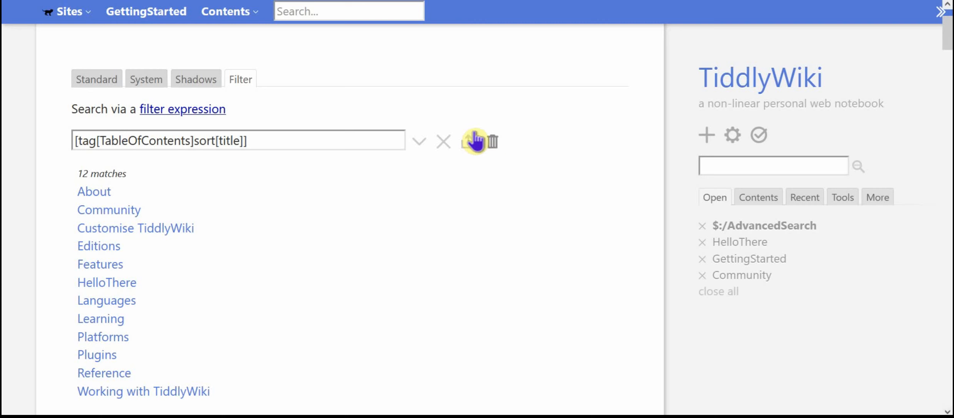
# Bring up the delete confirmation for the filtered tiddlers and dismiss it without deleting anything
pyautogui.click(493, 145)
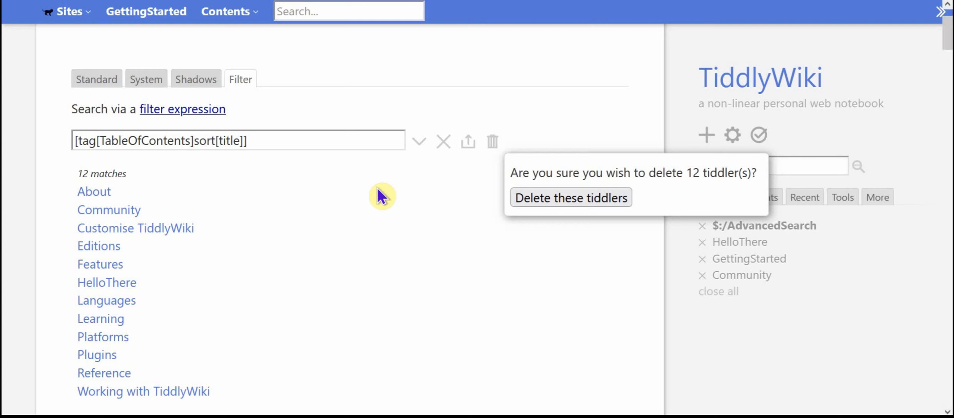
pyautogui.click(472, 101)
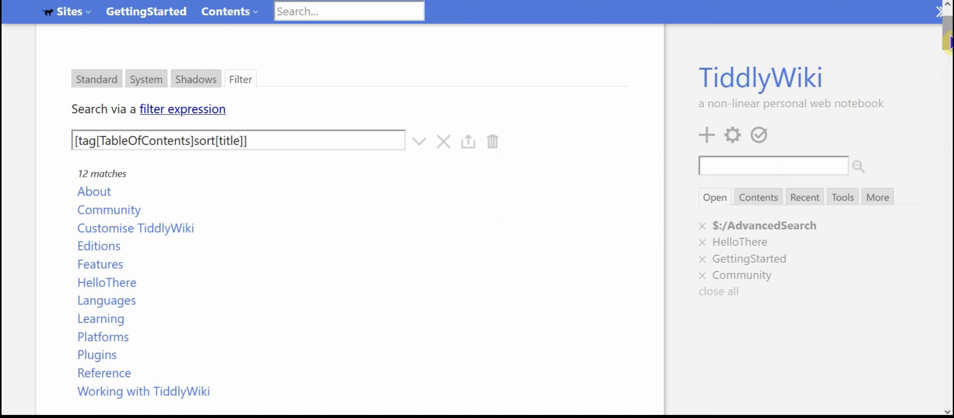
# Close the $:/AdvancedSearch tiddler and search the wiki from the sidebar for "toolma"
pyautogui.scroll(2, 949, 37)
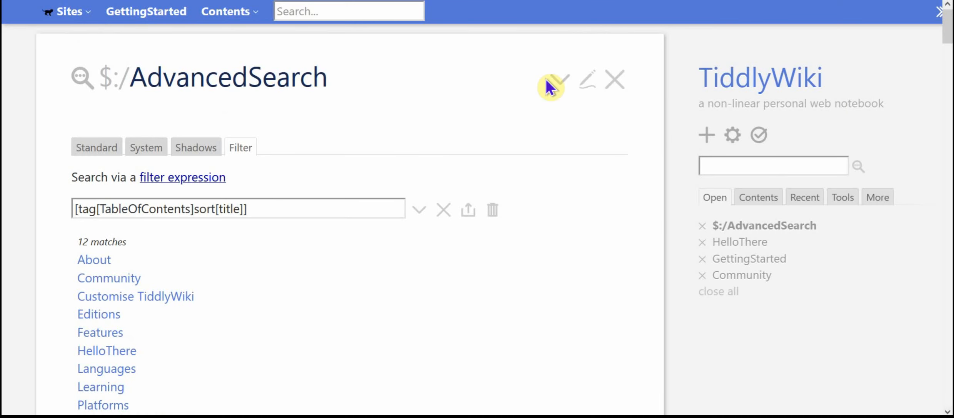
pyautogui.click(613, 81)
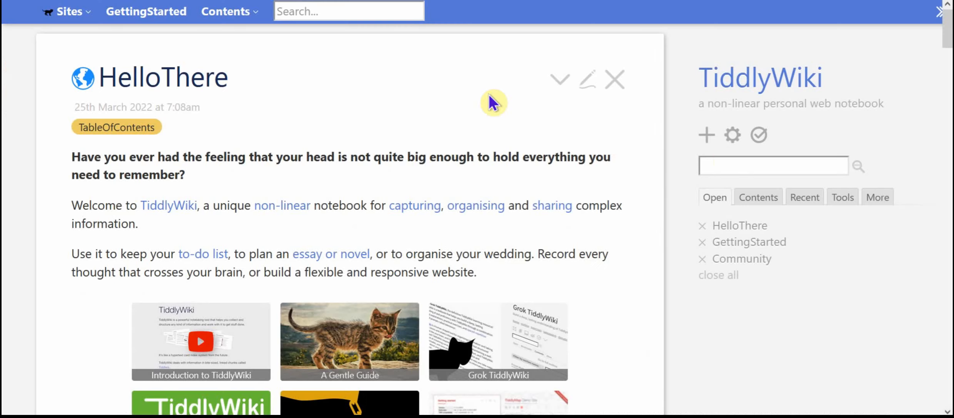
pyautogui.click(727, 164)
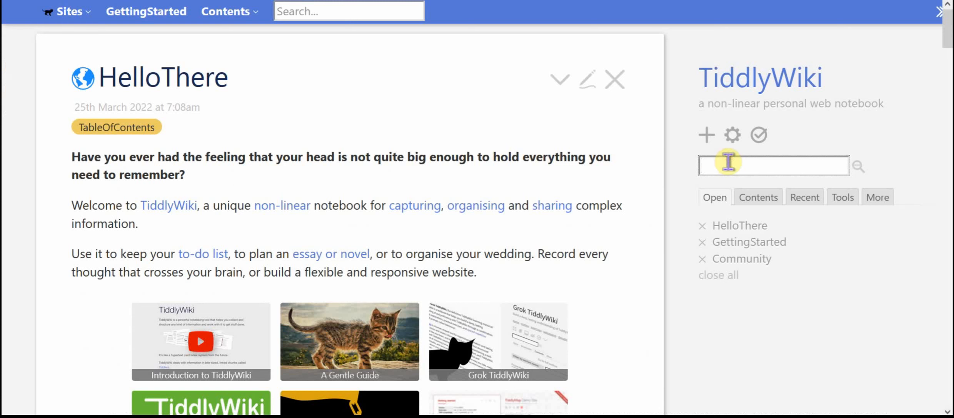
pyautogui.write('tool')
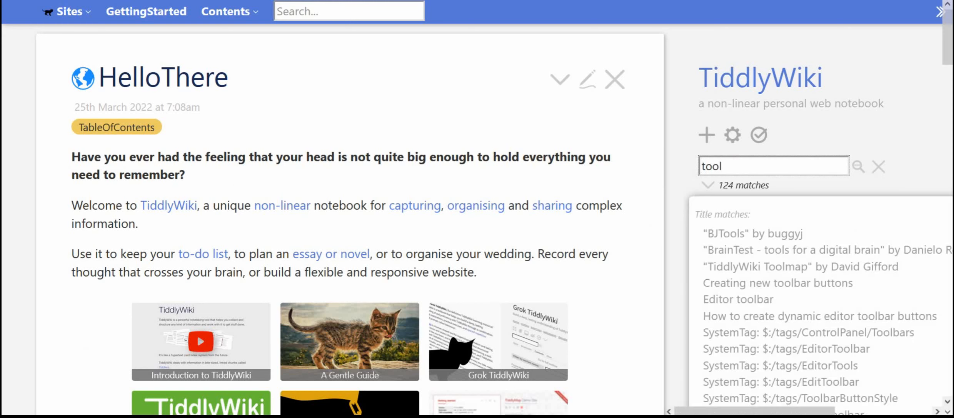
pyautogui.write('ma')
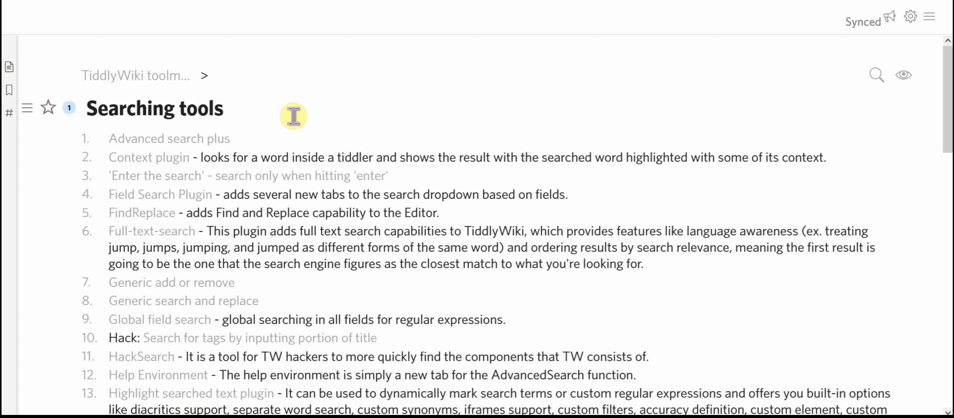
# Look through the Searching tools list in the TiddlyWiki toolmap and open the Context plugin's page
pyautogui.moveTo(943, 79); pyautogui.dragTo(952, 228)
pyautogui.click(201, 254)
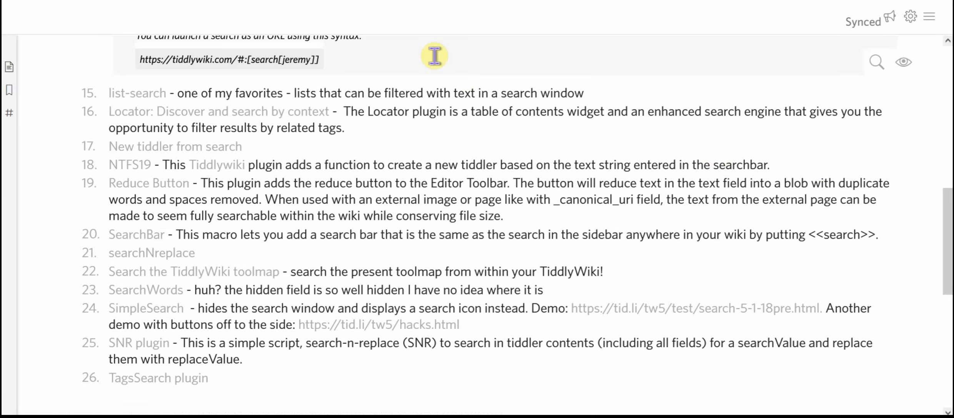
pyautogui.moveTo(941, 234); pyautogui.dragTo(938, 201)
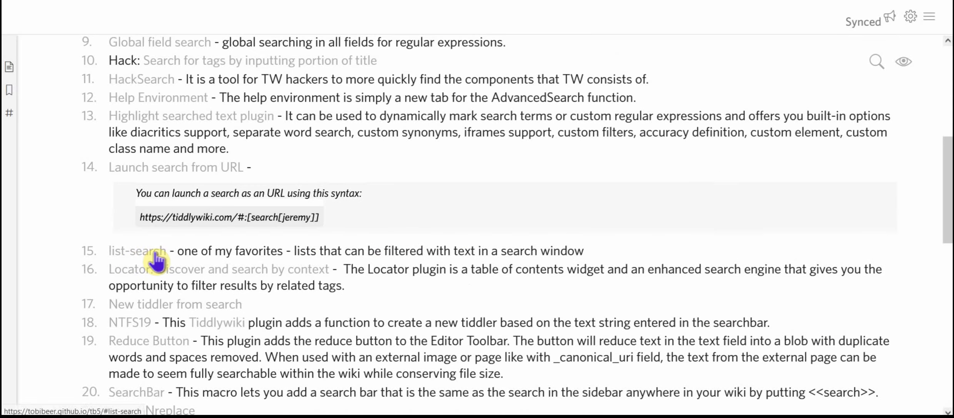
pyautogui.moveTo(939, 206); pyautogui.dragTo(920, 117)
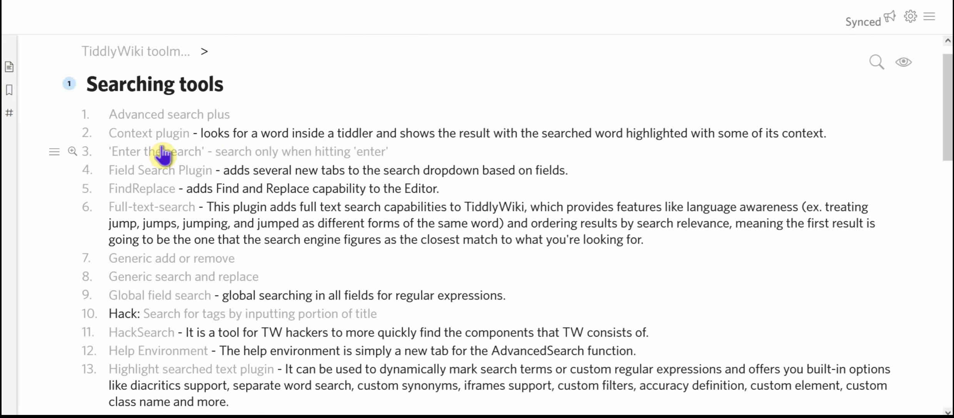
pyautogui.click(158, 133)
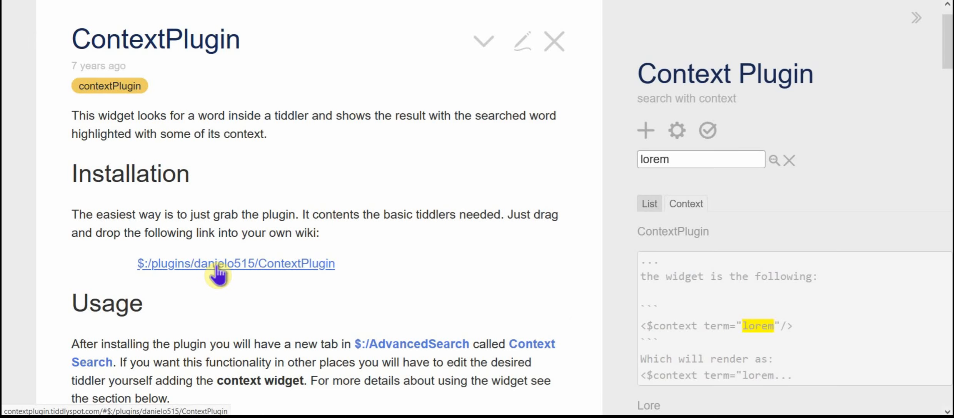
pyautogui.click(218, 270)
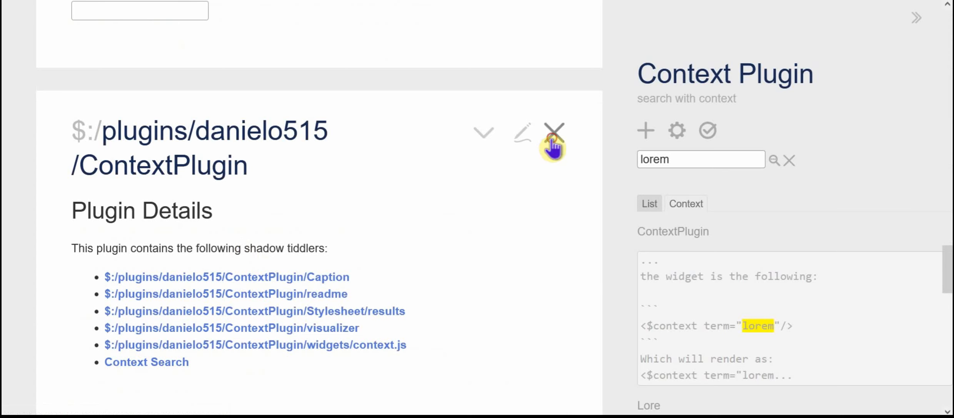
pyautogui.click(553, 148)
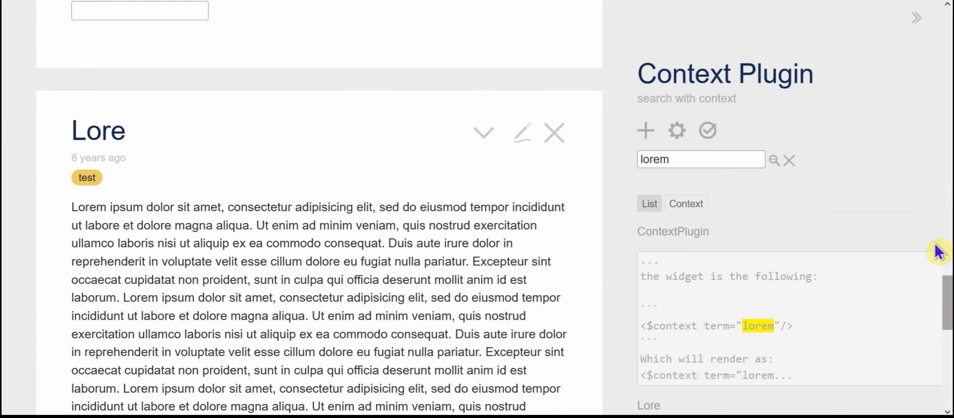
pyautogui.scroll(10, 945, 297)
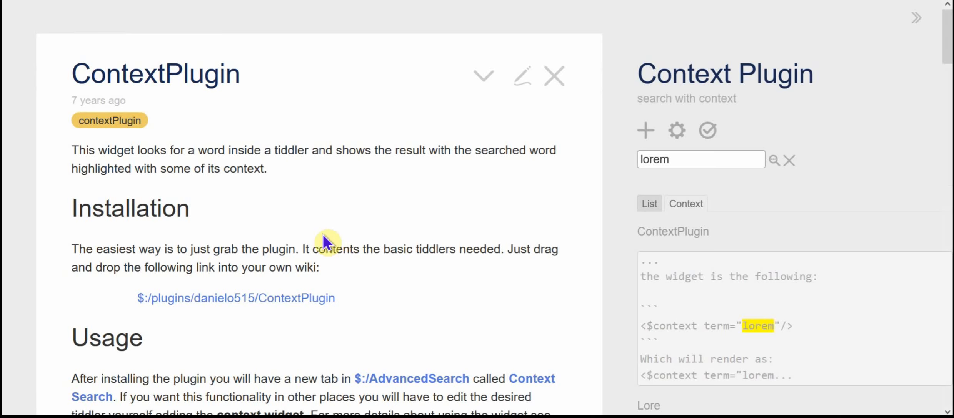
# Import the ContextPlugin from its page into the TiddlyWiki, then save and reload the wiki
pyautogui.moveTo(298, 306); pyautogui.dragTo(323, 135)
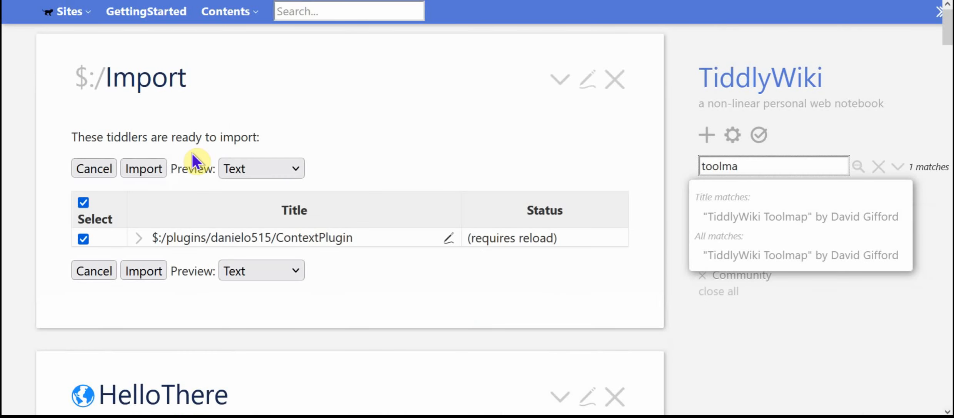
pyautogui.click(160, 170)
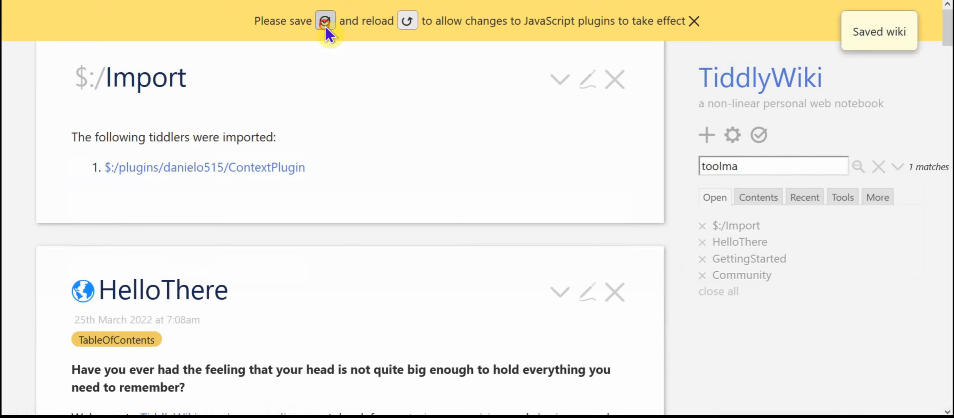
pyautogui.click(407, 22)
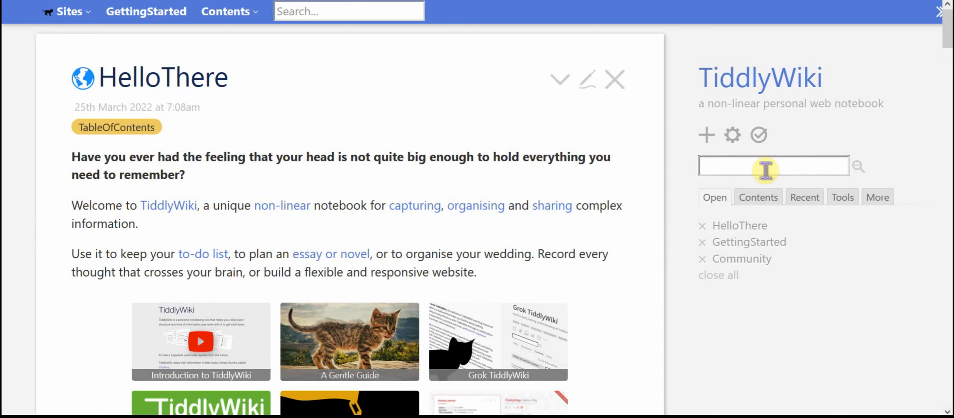
# Search the wiki from the sidebar for a contributor's surname and compare the List results with the Context results' highlighted excerpts
pyautogui.write('gifford')
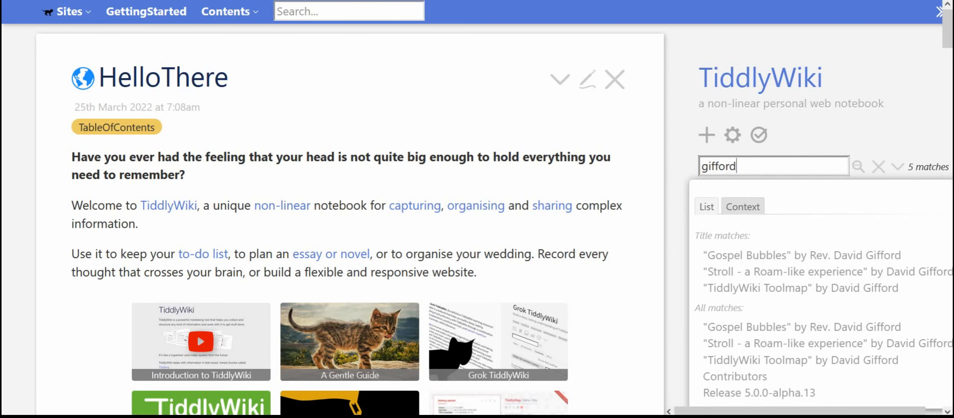
pyautogui.click(704, 207)
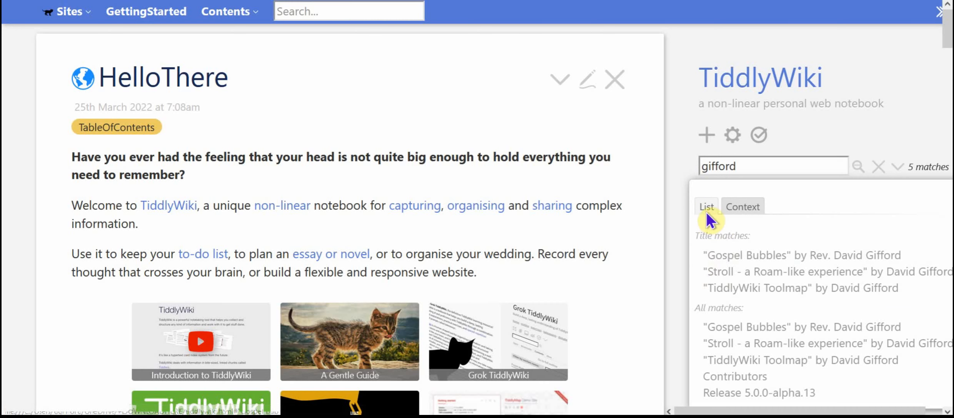
pyautogui.click(743, 206)
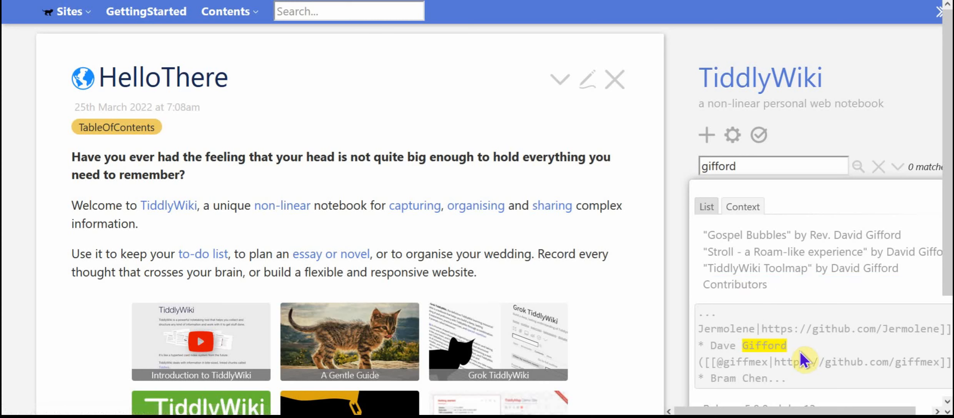
pyautogui.moveTo(787, 346); pyautogui.dragTo(812, 358)
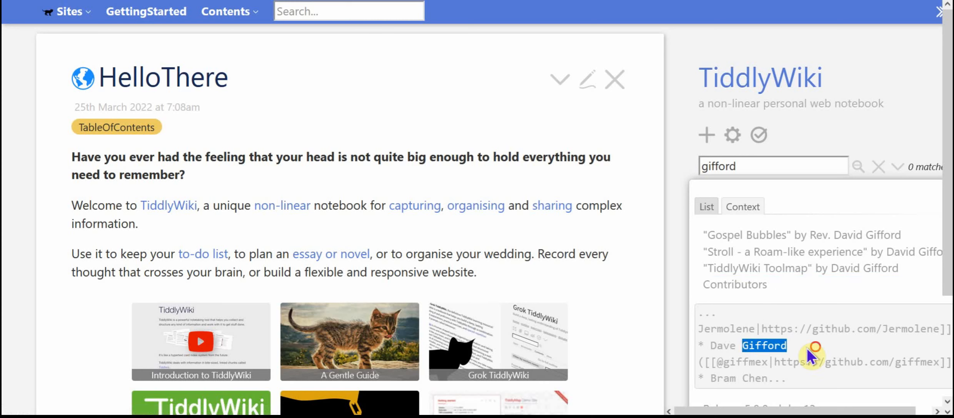
pyautogui.click(808, 351)
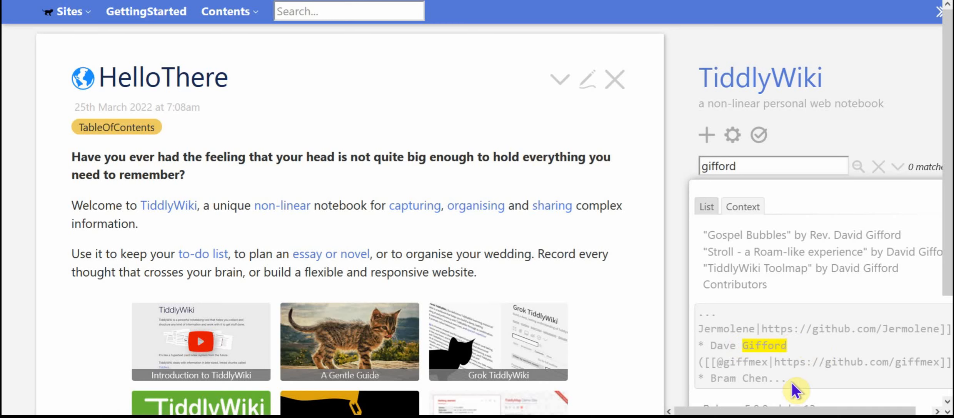
pyautogui.moveTo(791, 383); pyautogui.dragTo(696, 316)
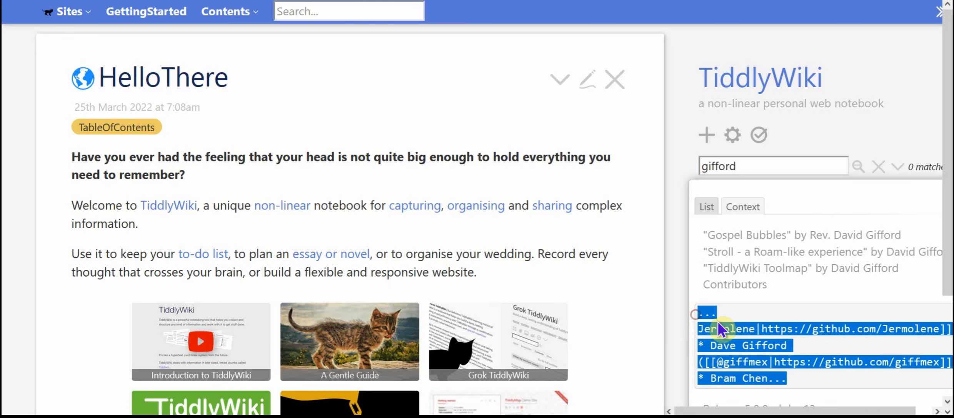
pyautogui.click(814, 344)
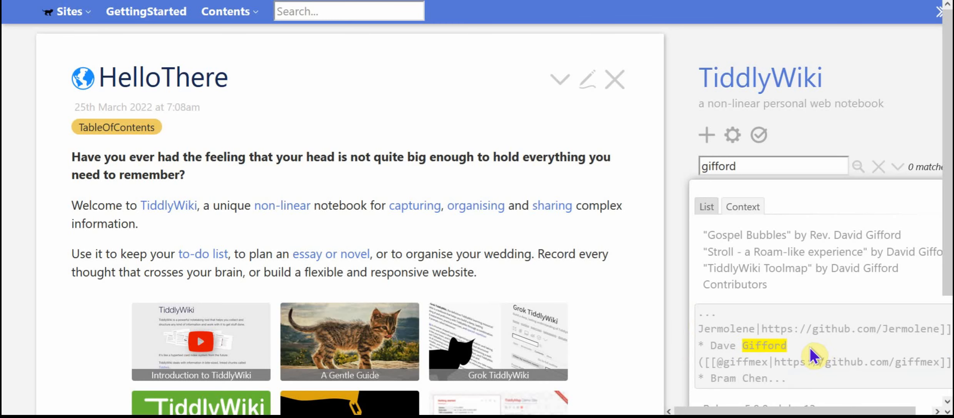
pyautogui.click(948, 233)
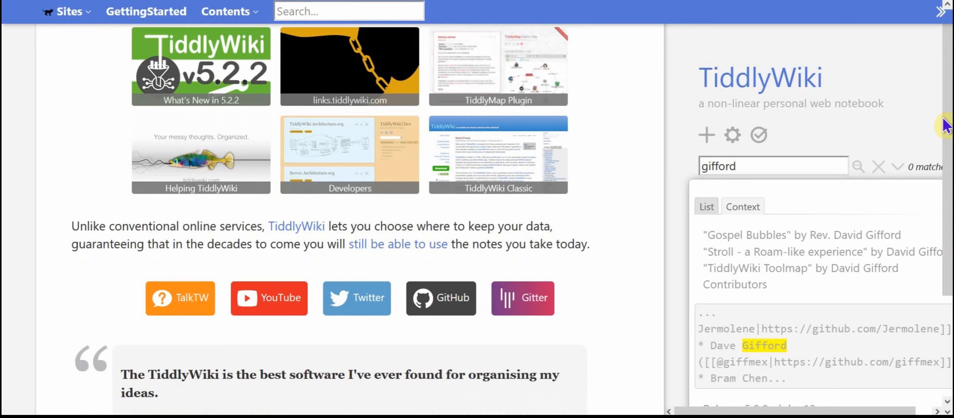
# Carry the surname search over to $:/AdvancedSearch and look through its Context search results with the highlighted excerpts
pyautogui.click(857, 166)
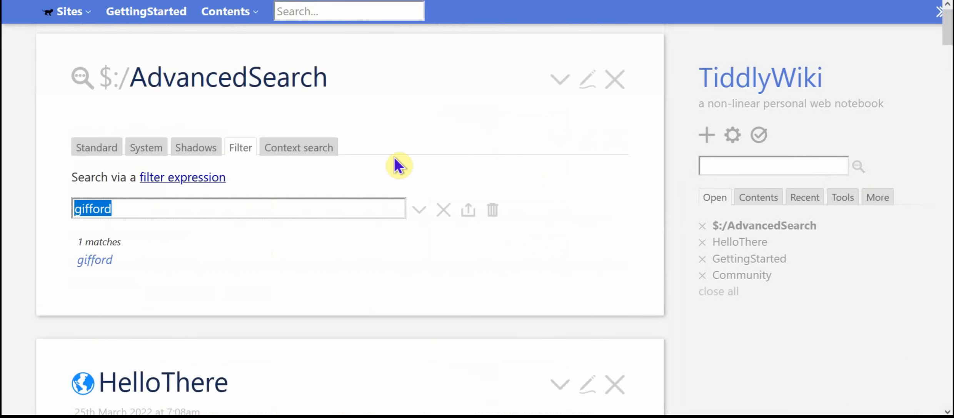
pyautogui.click(304, 150)
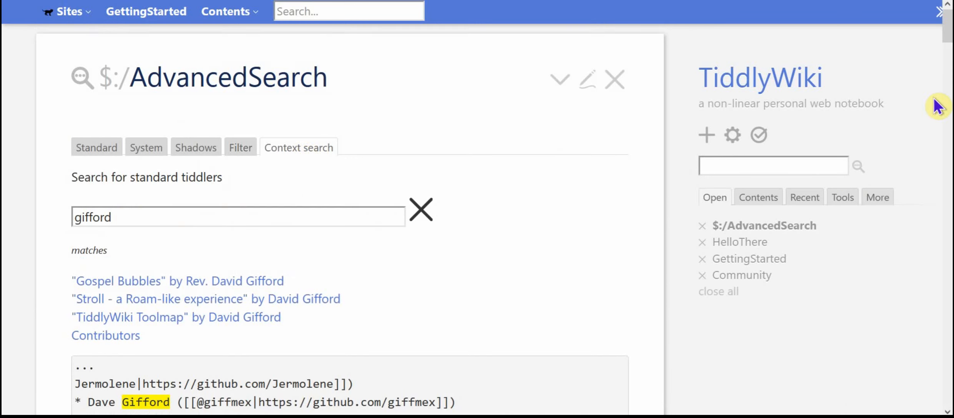
pyautogui.moveTo(947, 29); pyautogui.dragTo(948, 47)
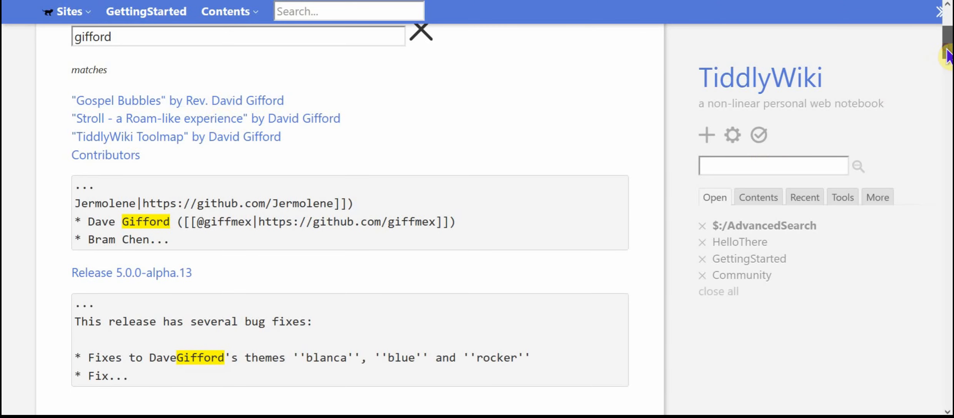
pyautogui.moveTo(947, 56); pyautogui.dragTo(947, 63)
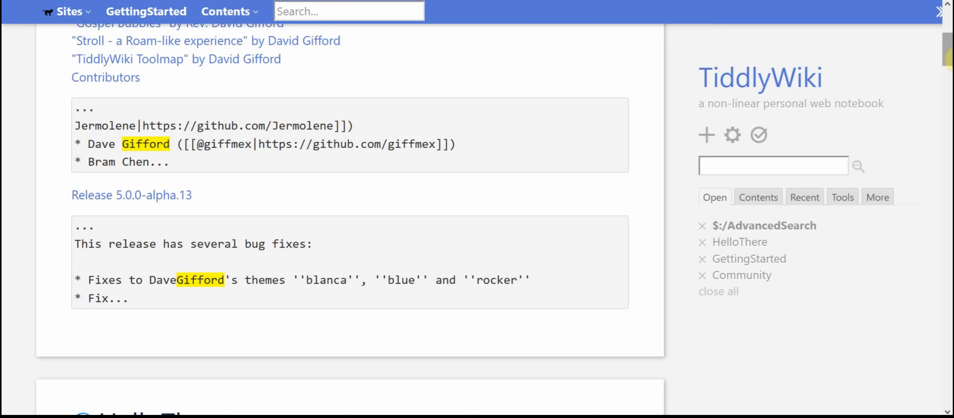
pyautogui.moveTo(947, 55); pyautogui.dragTo(948, 47)
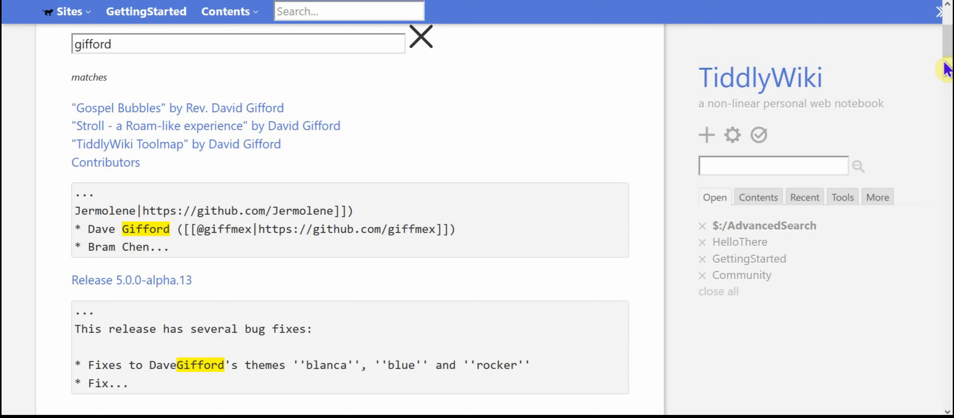
pyautogui.moveTo(946, 54); pyautogui.dragTo(931, 5)
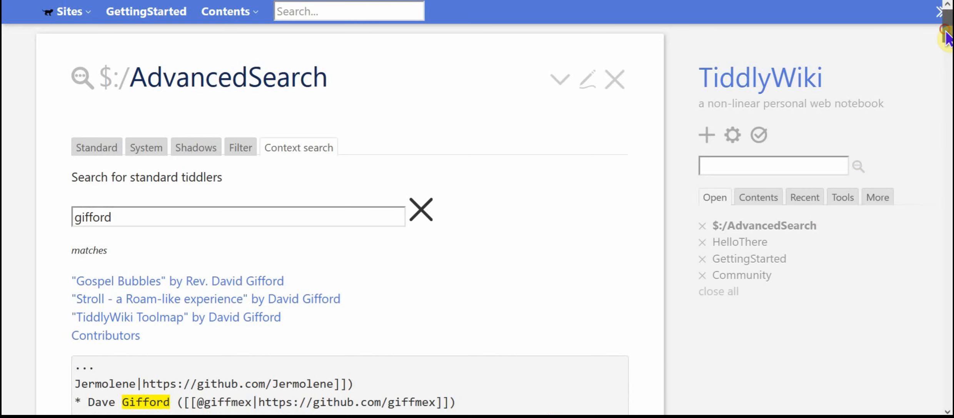
pyautogui.moveTo(947, 41)
pyautogui.mouseDown()
pyautogui.moveTo(947, 54)
pyautogui.moveTo(946, 41)
pyautogui.mouseUp()
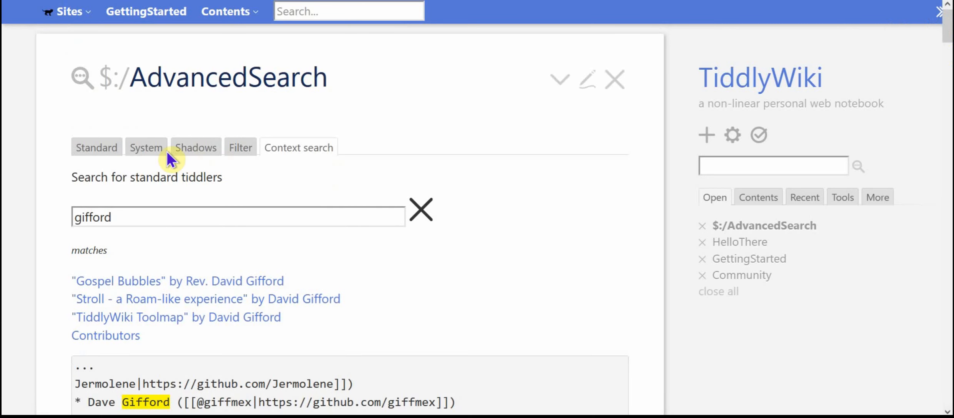
# Search the system tiddlers for the plugin author's first name, then open the ContextPlugin tiddler and its Stylesheet/results shadow tiddler
pyautogui.click(152, 153)
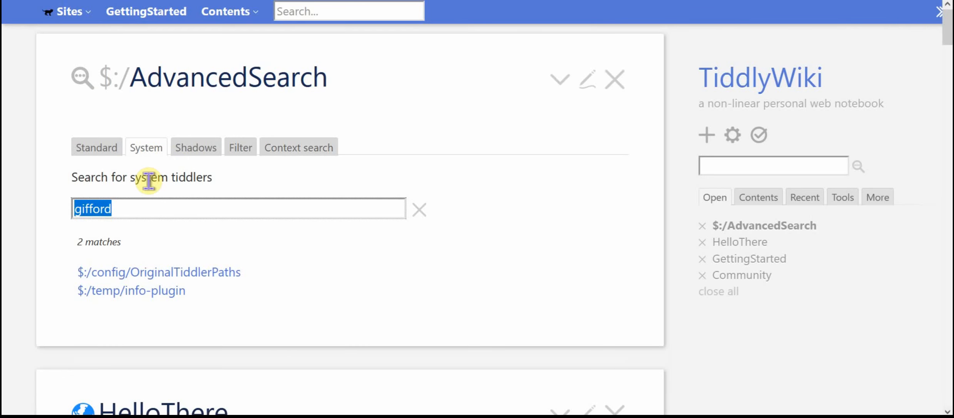
pyautogui.write('daniel')
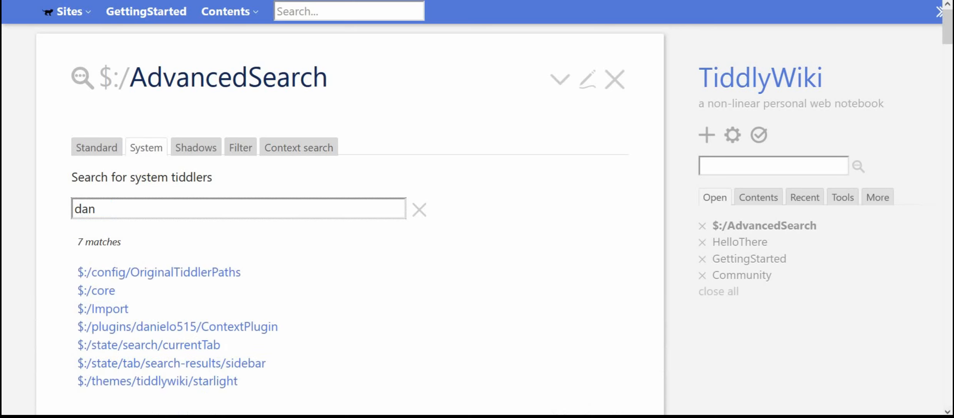
pyautogui.click(222, 312)
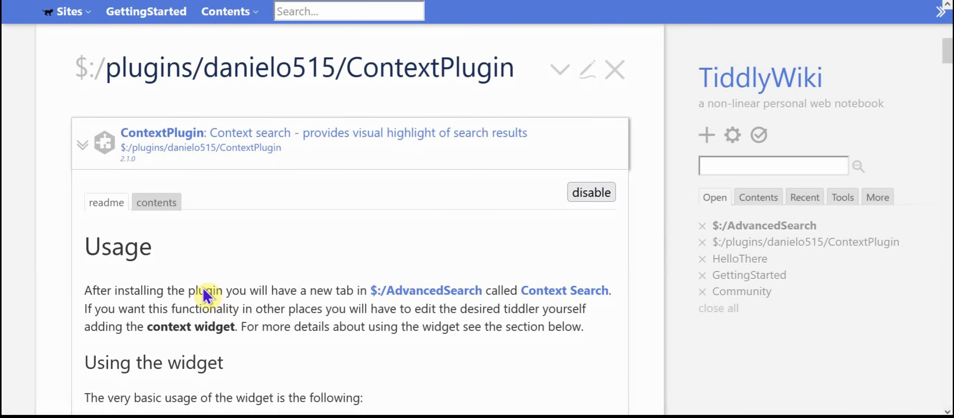
pyautogui.click(154, 203)
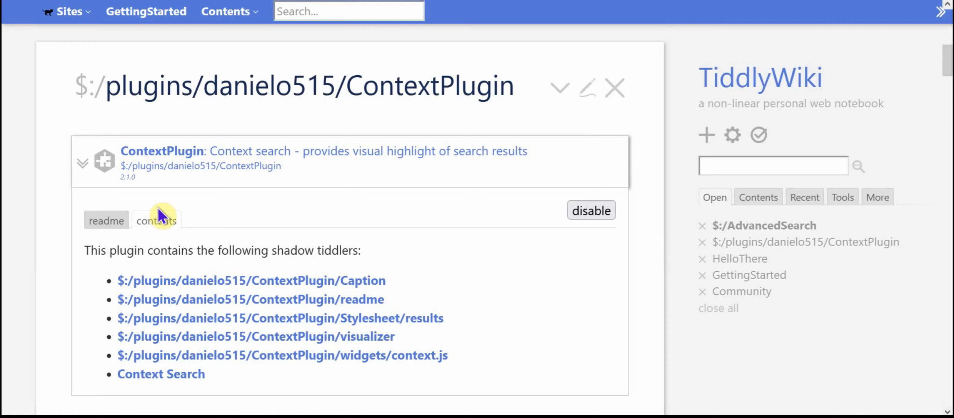
pyautogui.click(355, 319)
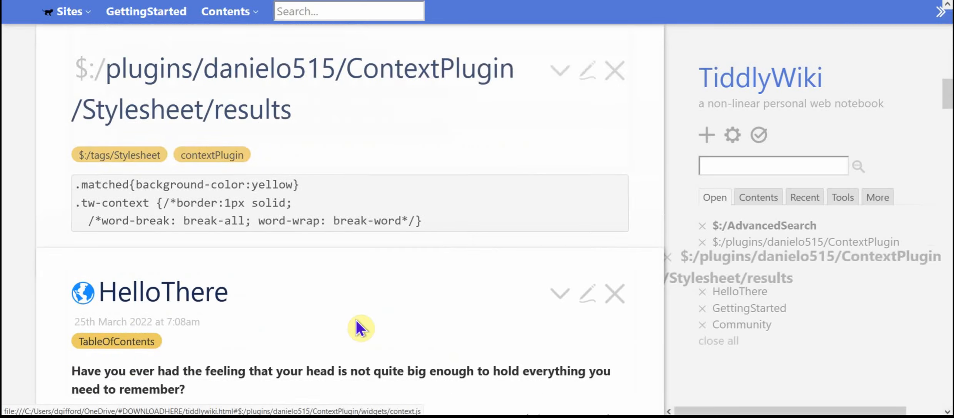
# Set the .matched background-color to #ffc; in the ContextPlugin's Stylesheet/results shadow tiddler, then save and close it
pyautogui.click(587, 78)
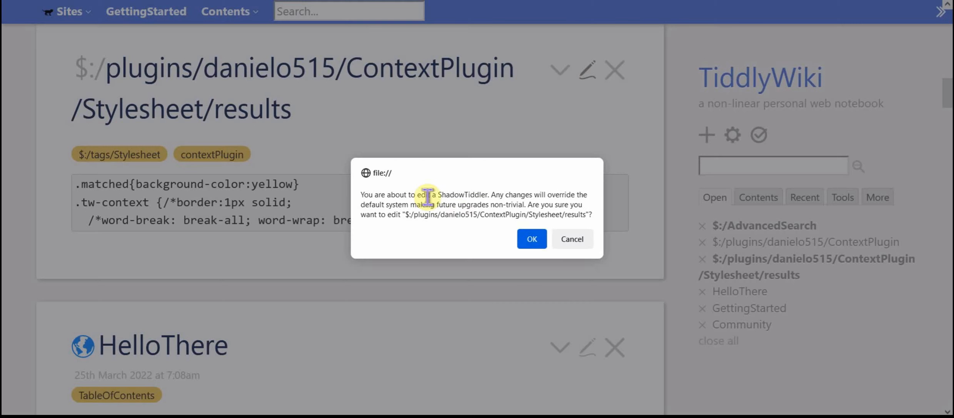
pyautogui.click(524, 243)
pyautogui.doubleClick(241, 291)
pyautogui.write('#ffc')
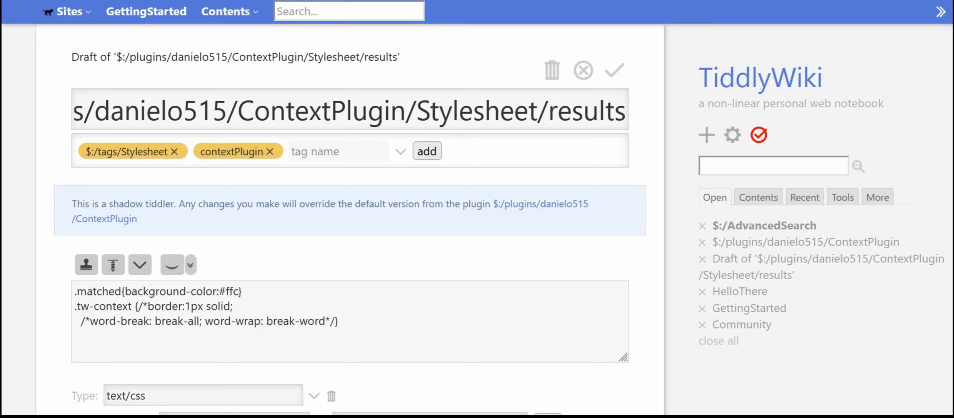
pyautogui.write(';')
pyautogui.click(615, 73)
pyautogui.click(615, 73)
# Check the match highlighting in the Context search results of $:/AdvancedSearch for the plugin author's first name
pyautogui.scroll(10, 517, 338)
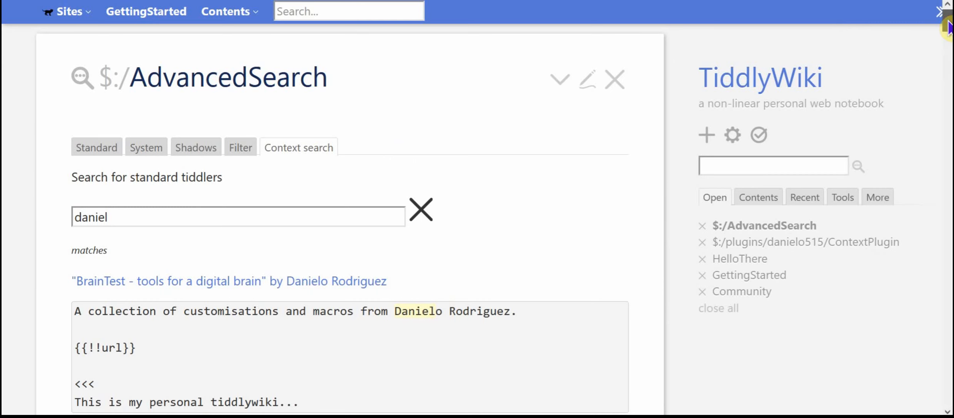
pyautogui.moveTo(949, 22); pyautogui.dragTo(949, 21)
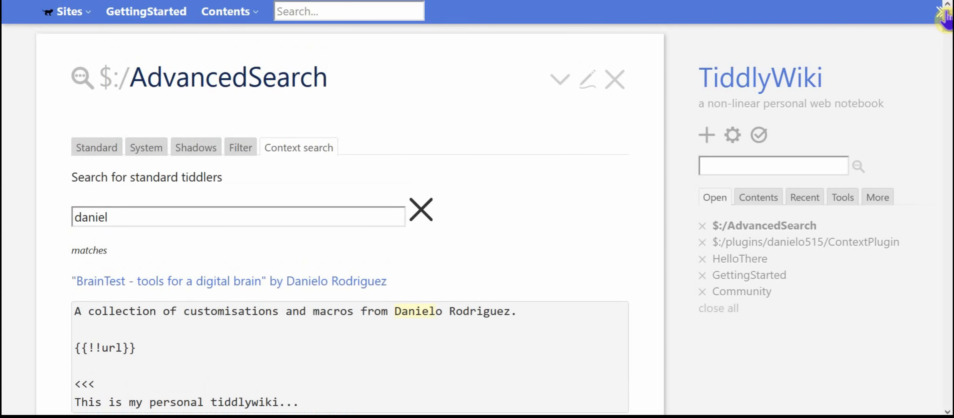